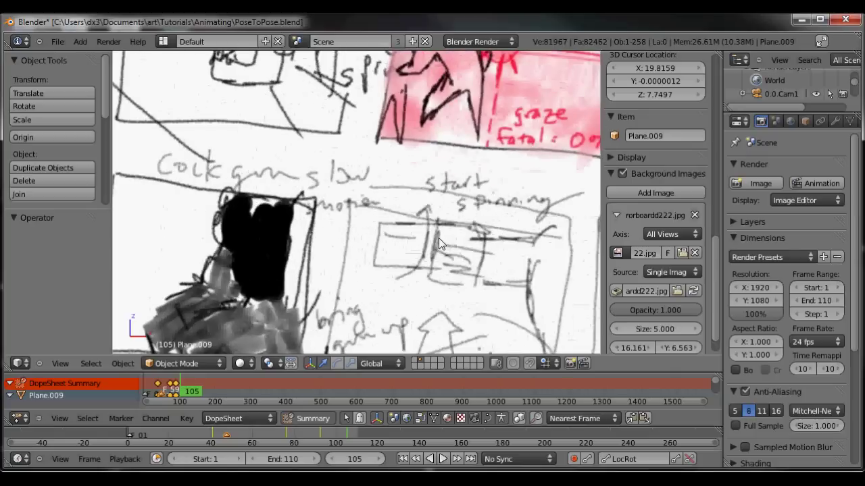
# Step: Examine the storyboard background image, comparing the gun-cocking, start-spinning and bullet panels
pyautogui.scroll(-3, 430, 259)
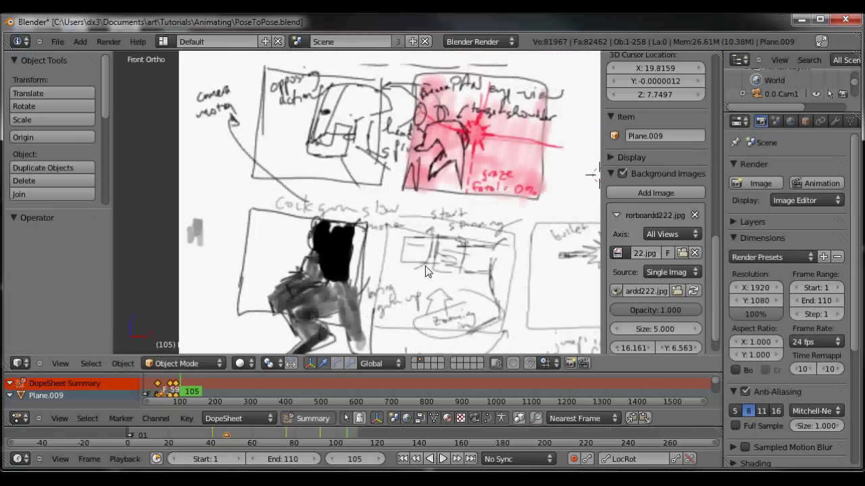
pyautogui.scroll(-1, 426, 272)
pyautogui.keyDown('shift'); pyautogui.moveTo(511, 260); pyautogui.dragTo(322, 250, button='middle'); pyautogui.keyUp('shift')
pyautogui.scroll(4, 359, 250)
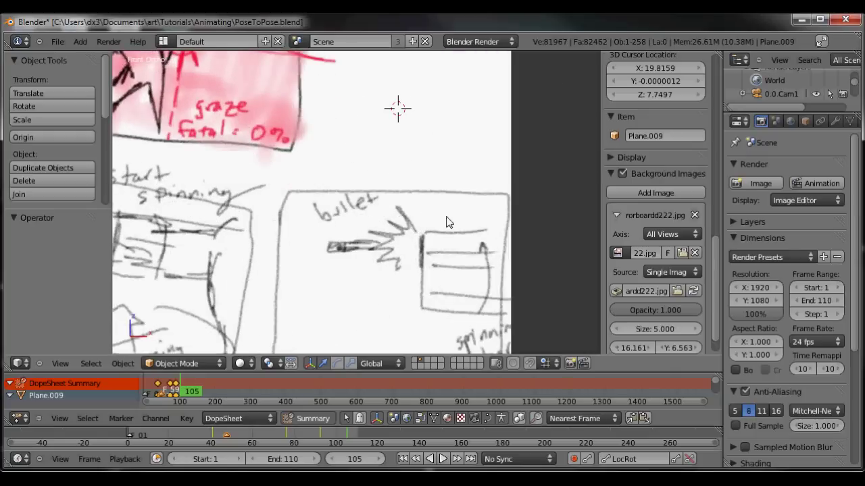
pyautogui.scroll(-2, 479, 305)
pyautogui.scroll(-3, 404, 273)
pyautogui.keyDown('shift'); pyautogui.moveTo(350, 264); pyautogui.dragTo(433, 251, button='middle'); pyautogui.keyUp('shift')
pyautogui.scroll(4, 359, 265)
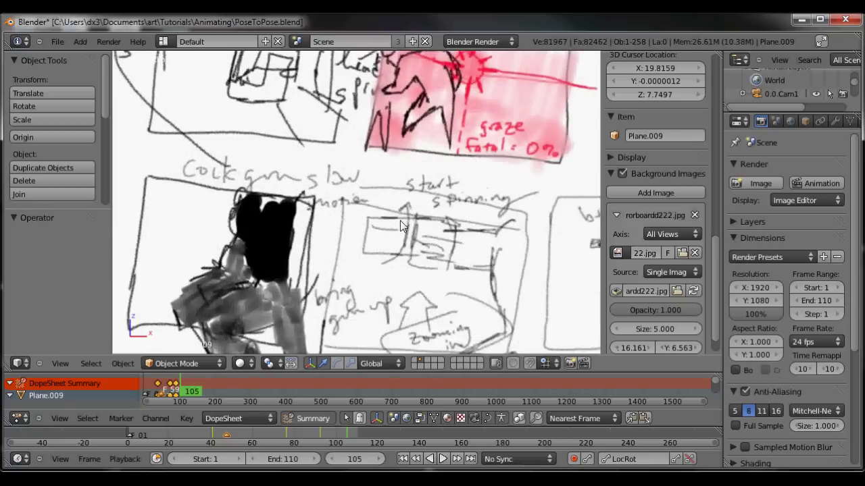
pyautogui.scroll(-2, 400, 221)
pyautogui.keyDown('shift'); pyautogui.moveTo(466, 219); pyautogui.dragTo(334, 219, button='middle'); pyautogui.keyUp('shift')
pyautogui.scroll(2, 430, 222)
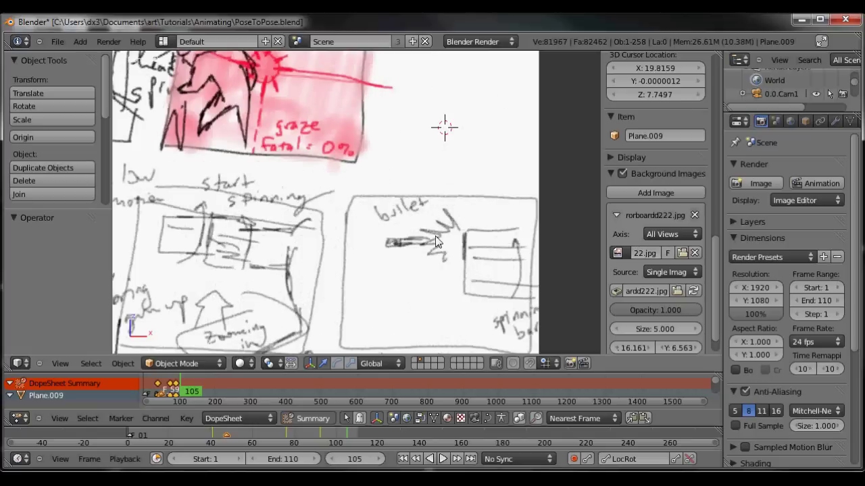
pyautogui.scroll(-5, 458, 241)
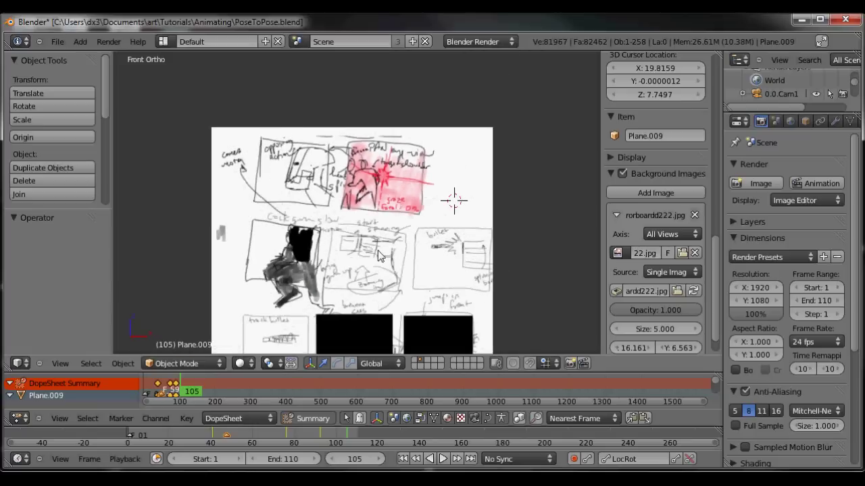
pyautogui.keyDown('shift'); pyautogui.moveTo(372, 251); pyautogui.dragTo(472, 248, button='middle'); pyautogui.keyUp('shift')
pyautogui.scroll(2, 444, 251)
pyautogui.scroll(-2, 444, 251)
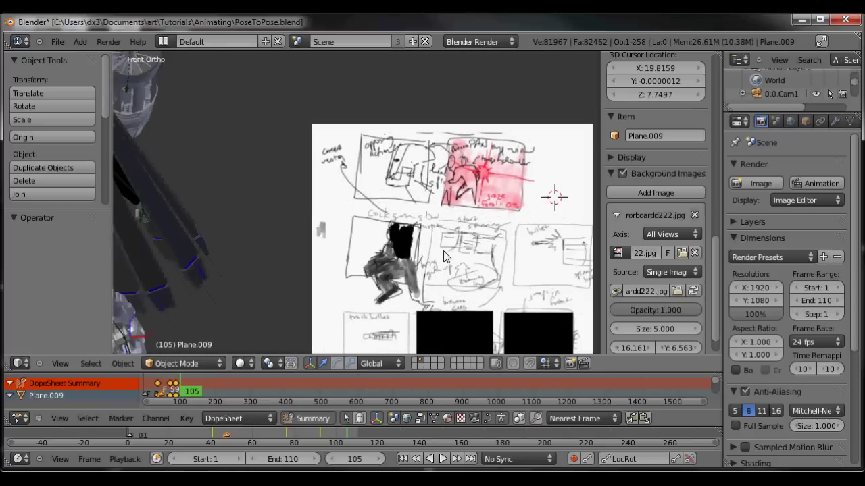
pyautogui.scroll(1, 404, 265)
pyautogui.scroll(-2, 404, 268)
pyautogui.keyDown('shift'); pyautogui.moveTo(406, 269); pyautogui.dragTo(406, 241, button='middle'); pyautogui.keyUp('shift')
pyautogui.scroll(4, 407, 240)
pyautogui.scroll(1, 406, 241)
pyautogui.scroll(-1, 406, 241)
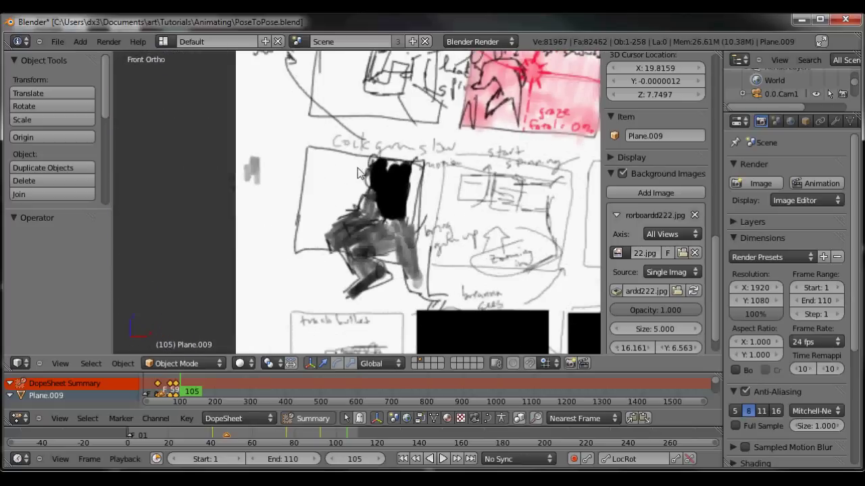
pyautogui.scroll(-3, 440, 206)
pyautogui.keyDown('shift'); pyautogui.moveTo(582, 208); pyautogui.dragTo(471, 225, button='middle'); pyautogui.keyUp('shift')
pyautogui.scroll(-1, 415, 216)
pyautogui.keyDown('shift'); pyautogui.moveTo(416, 216); pyautogui.dragTo(617, 217, button='middle'); pyautogui.keyUp('shift')
pyautogui.scroll(-4, 304, 212)
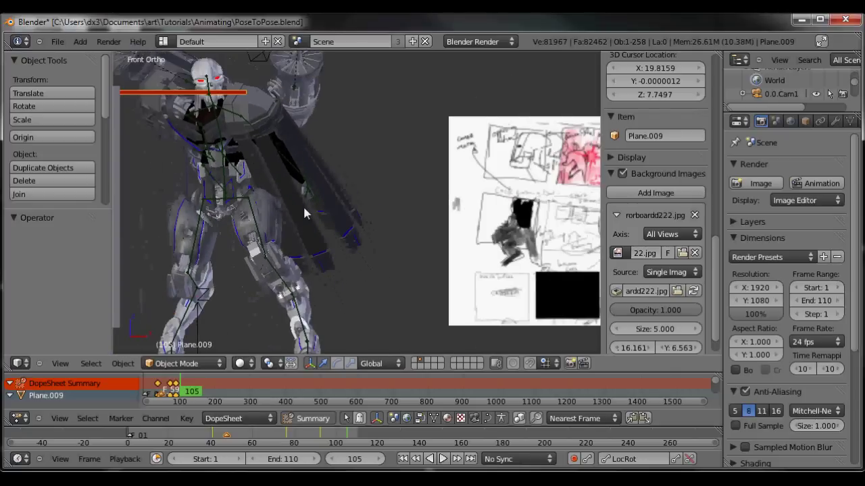
# Step: At frame 104, rotate the right foot control footCTL.r about 49.3° in the top view
pyautogui.press('KP_3')
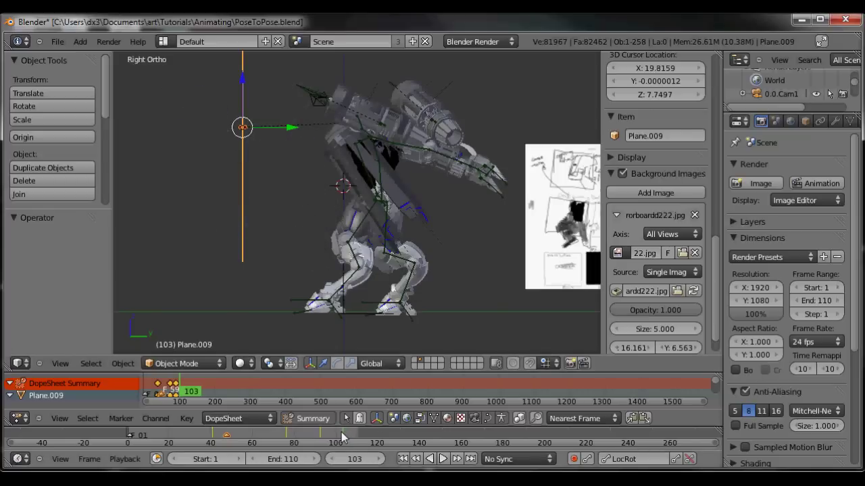
pyautogui.scroll(2, 373, 294)
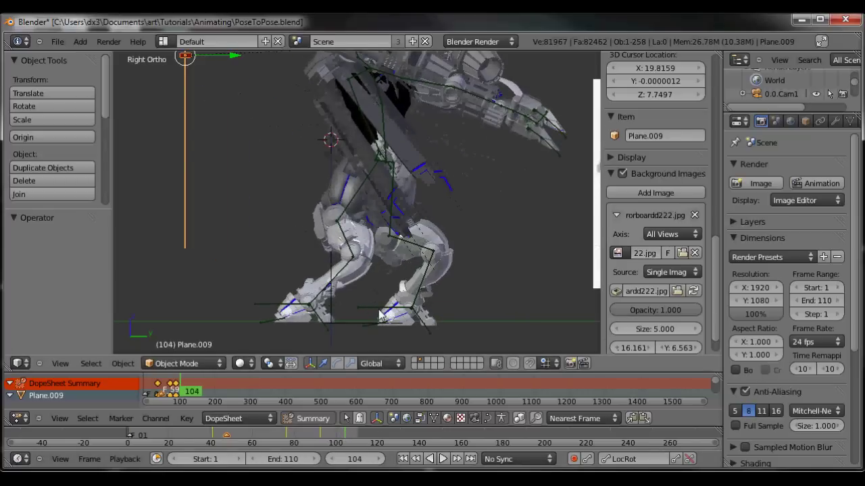
pyautogui.rightClick(375, 307)
pyautogui.scroll(-1, 373, 303)
pyautogui.press('KP_7')
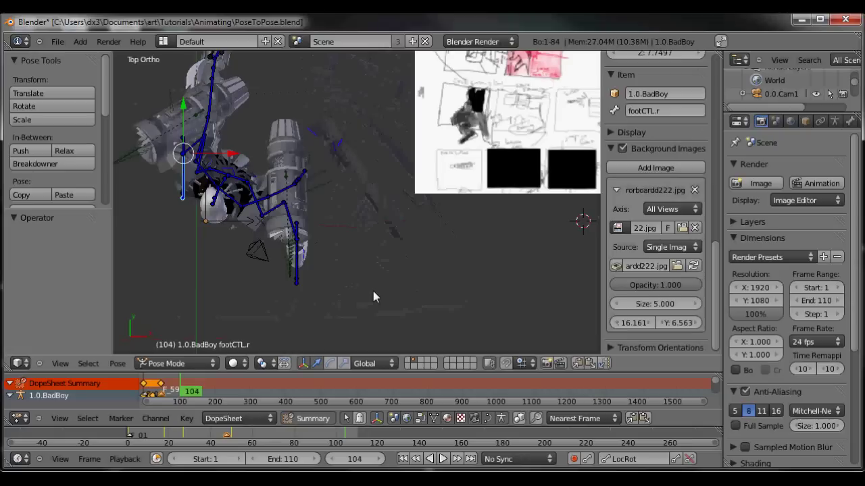
pyautogui.scroll(-1, 232, 181)
pyautogui.keyDown('shift'); pyautogui.moveTo(232, 181); pyautogui.dragTo(358, 247, button='middle'); pyautogui.keyUp('shift')
pyautogui.scroll(2, 342, 231)
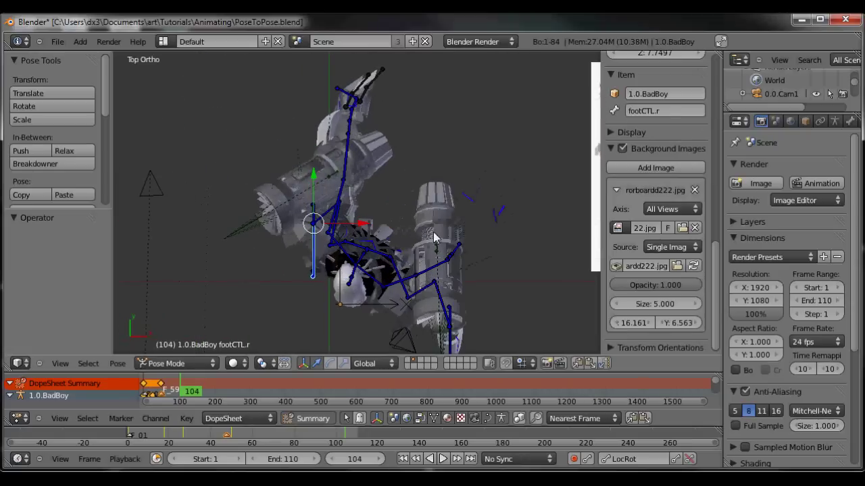
pyautogui.press('r')
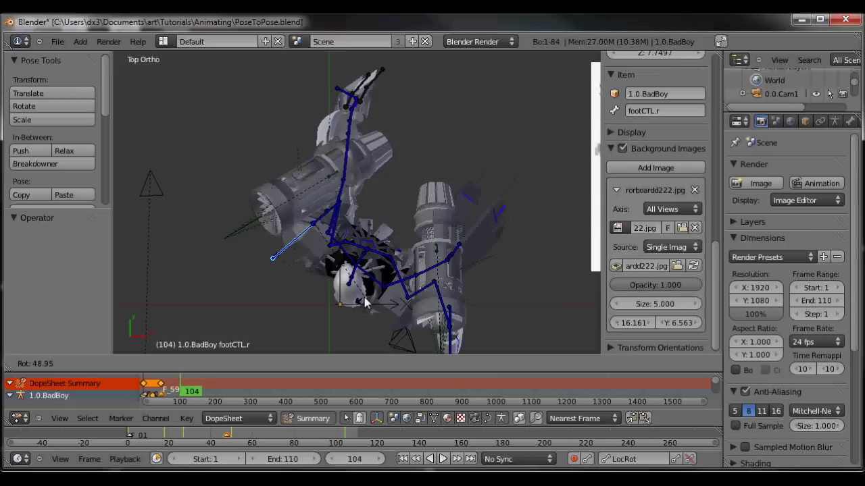
pyautogui.click(365, 303)
# Step: Move the left foot control footCTL.l about -1.64 on X and 0.29 on Y in the top view
pyautogui.moveTo(368, 294); pyautogui.dragTo(459, 330, button='middle')
pyautogui.scroll(3, 467, 324)
pyautogui.press('KP_7')
pyautogui.keyDown('shift'); pyautogui.moveTo(448, 190); pyautogui.dragTo(425, 260, button='middle'); pyautogui.keyUp('shift')
pyautogui.press('g')
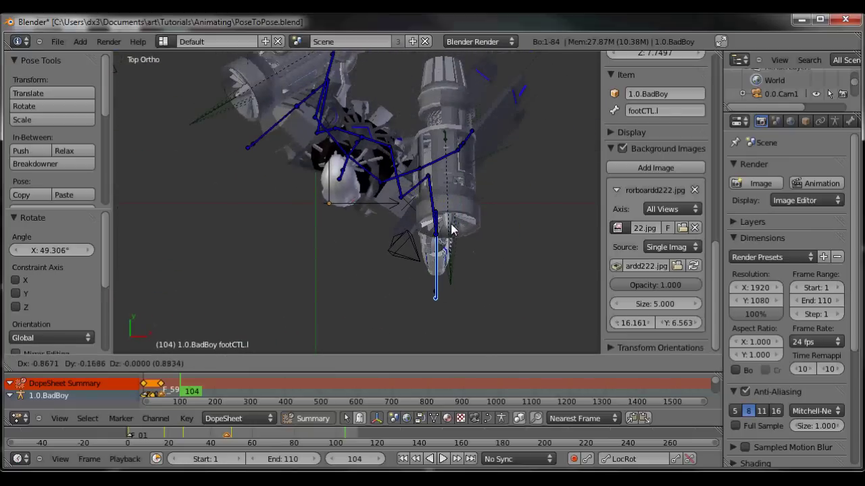
pyautogui.click(433, 210)
# Step: Shift the right foot control footCTL.r about -0.07 on X and -0.10 on Y in the top view
pyautogui.keyDown('shift'); pyautogui.moveTo(300, 164); pyautogui.dragTo(318, 205, button='middle'); pyautogui.keyUp('shift')
pyautogui.rightClick(283, 215)
pyautogui.press('g')
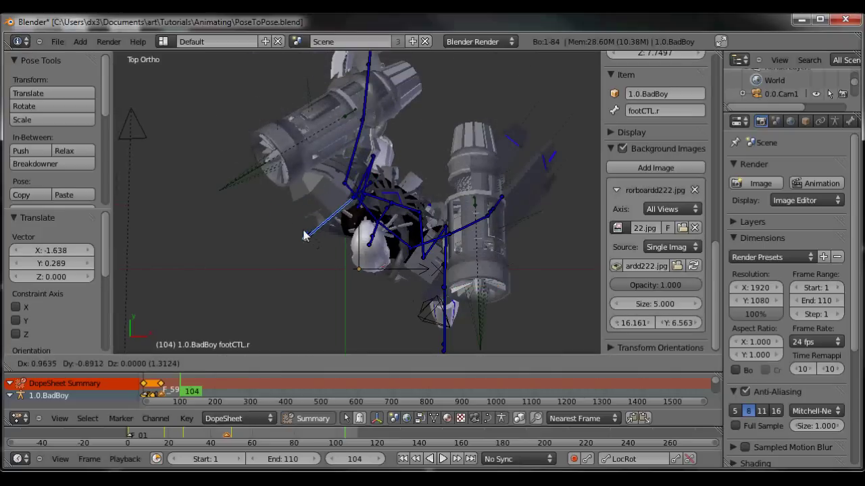
pyautogui.click(281, 215)
# Step: Adjust the height of the hip bone named Bone, lowering it about 1.91 on Z and raising it about 2.12 in the front view
pyautogui.moveTo(384, 263)
pyautogui.mouseDown(button='middle')
pyautogui.moveTo(382, 181)
pyautogui.moveTo(379, 276)
pyautogui.mouseUp(button='middle')
pyautogui.press('g')
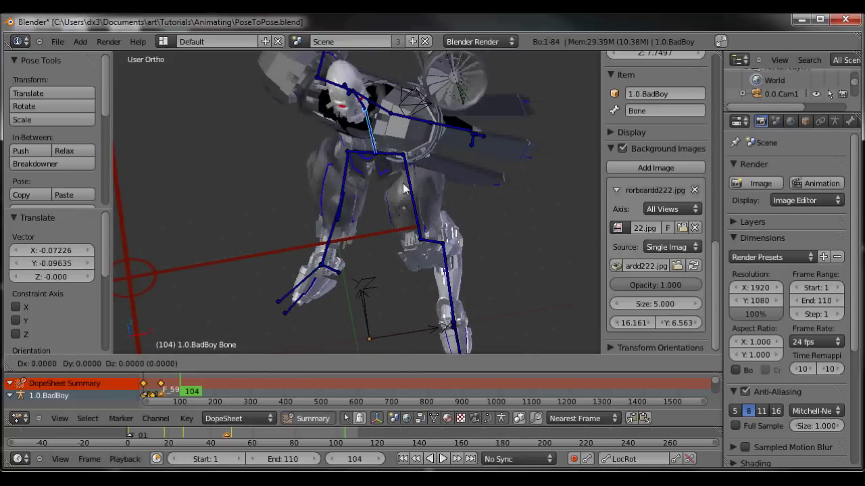
pyautogui.press('z')
pyautogui.click(446, 233)
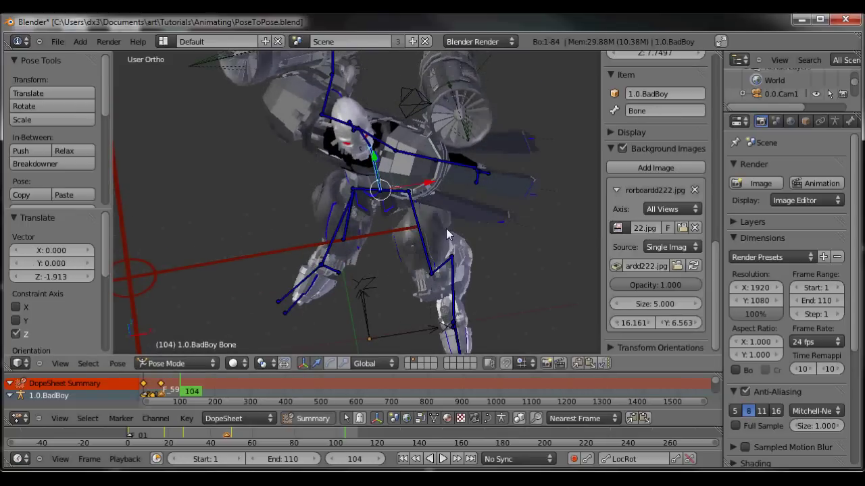
pyautogui.press('KP_1')
pyautogui.press('g')
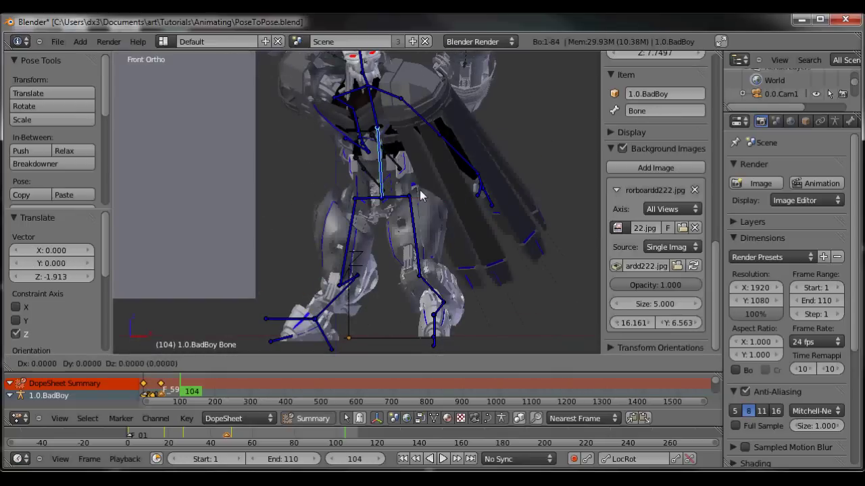
pyautogui.click(408, 137)
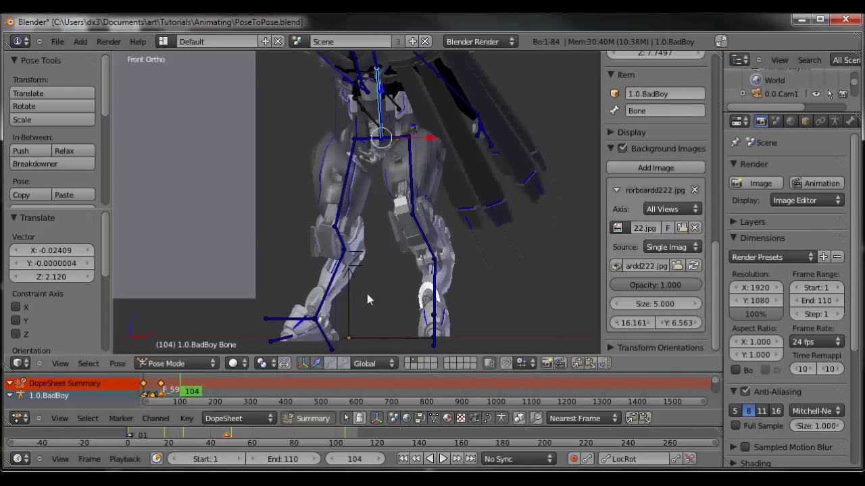
# Step: Set the transform orientation to Gimbal and rotate the hip bone about -5.7° around Z
pyautogui.scroll(2, 430, 133)
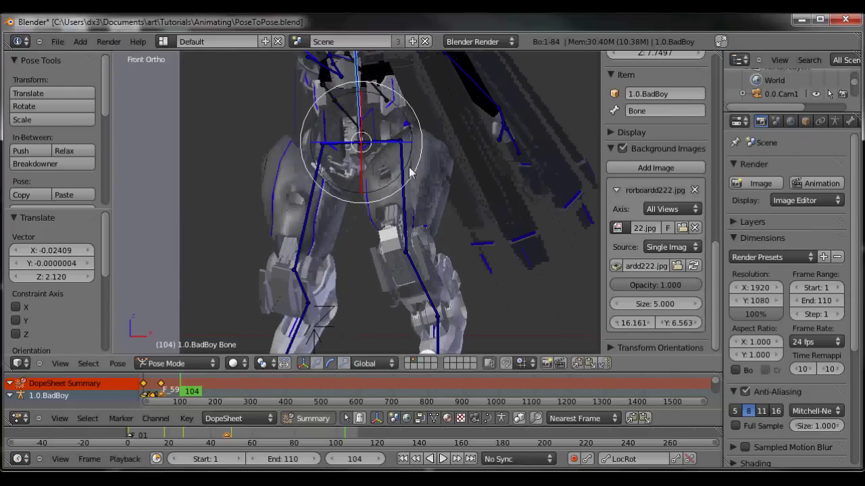
pyautogui.click(373, 367)
pyautogui.click(372, 321)
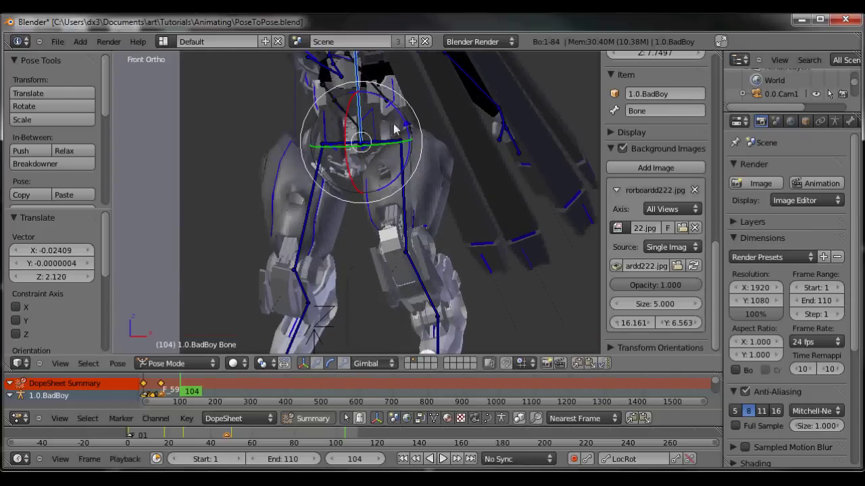
pyautogui.moveTo(397, 113); pyautogui.dragTo(402, 120)
# Step: Rotate the hip bone around its gimbal X axis in the side view, finishing with a rotation of about 9.6°
pyautogui.scroll(-2, 404, 122)
pyautogui.keyDown('shift'); pyautogui.moveTo(405, 127); pyautogui.dragTo(412, 197, button='middle'); pyautogui.keyUp('shift')
pyautogui.press('KP_3')
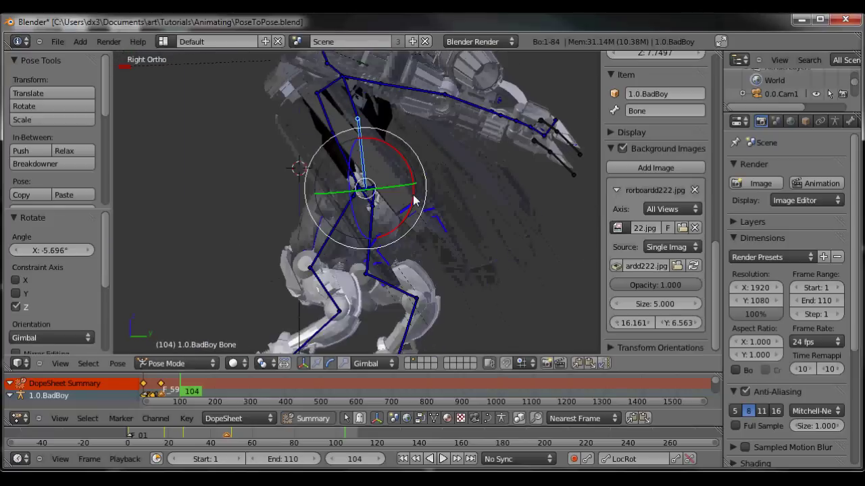
pyautogui.moveTo(402, 154); pyautogui.dragTo(400, 203)
pyautogui.moveTo(407, 171); pyautogui.dragTo(406, 162)
# Step: Move the hip bone about 0.67 on Y in the top view and lower it in the front view to bend the legs
pyautogui.moveTo(407, 162); pyautogui.dragTo(407, 161, button='middle')
pyautogui.press('KP_7')
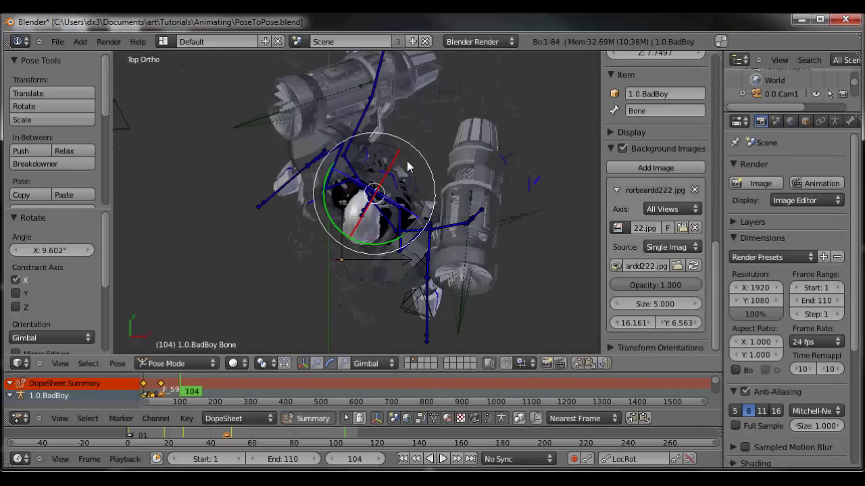
pyautogui.press('g')
pyautogui.click(410, 146)
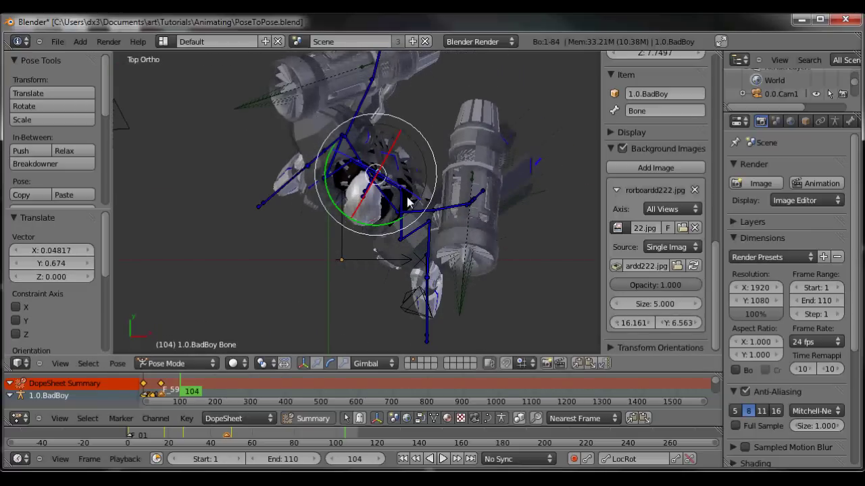
pyautogui.press('KP_1')
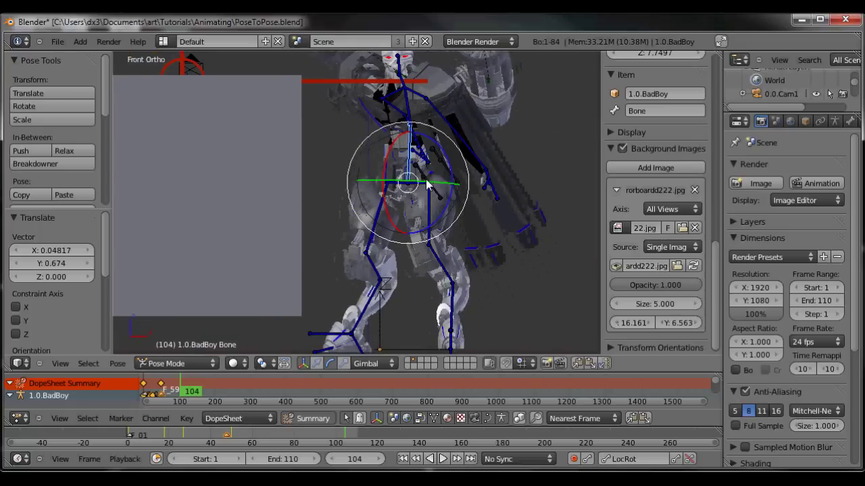
pyautogui.press('g')
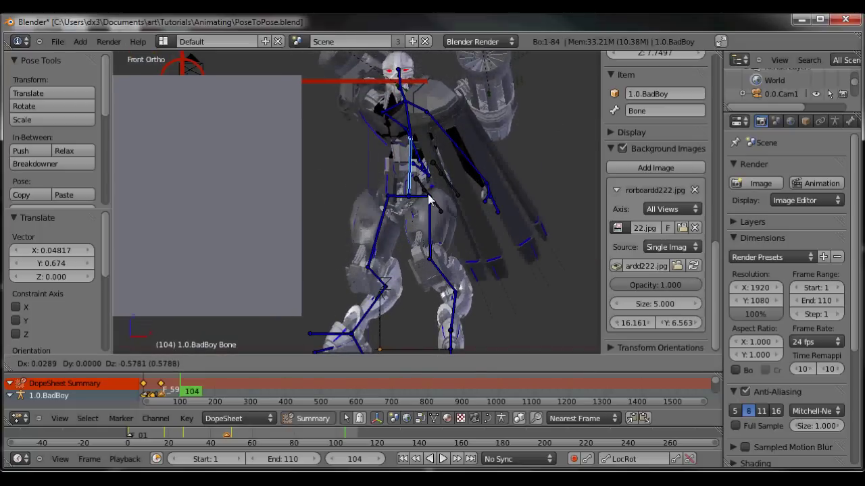
pyautogui.click(438, 251)
# Step: Rotate the left foot control footCTL.l about -16.5° around its gimbal Z axis
pyautogui.keyDown('shift'); pyautogui.moveTo(431, 289); pyautogui.dragTo(422, 179, button='middle'); pyautogui.keyUp('shift')
pyautogui.moveTo(437, 214); pyautogui.dragTo(395, 281, button='middle')
pyautogui.rightClick(400, 270)
pyautogui.moveTo(457, 269); pyautogui.dragTo(423, 272, button='middle')
pyautogui.click(420, 273)
pyautogui.moveTo(414, 277); pyautogui.dragTo(407, 279)
# Step: Rotate the CHEST bone around its gimbal axes to twist and lean the upper body
pyautogui.moveTo(438, 226); pyautogui.dragTo(395, 201, button='middle')
pyautogui.keyDown('shift'); pyautogui.moveTo(443, 145); pyautogui.dragTo(489, 189, button='middle'); pyautogui.keyUp('shift')
pyautogui.keyDown('shift'); pyautogui.moveTo(392, 108); pyautogui.dragTo(398, 194, button='middle'); pyautogui.keyUp('shift')
pyautogui.scroll(3, 398, 194)
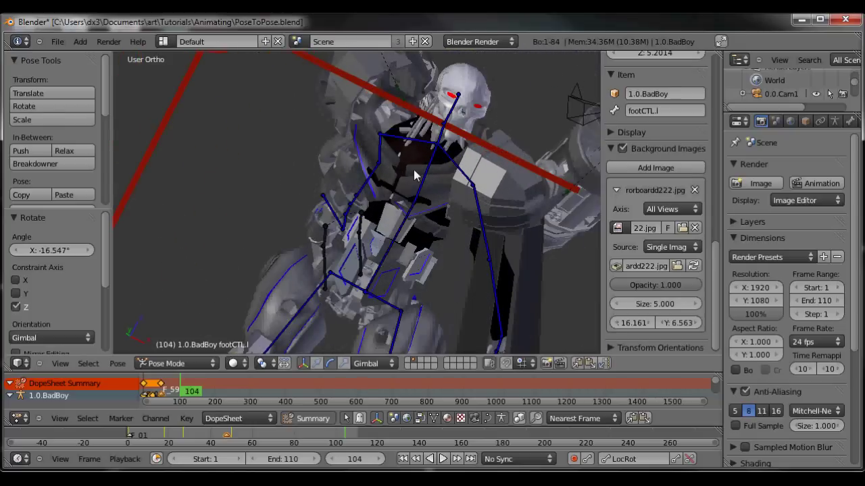
pyautogui.rightClick(414, 171)
pyautogui.rightClick(415, 196)
pyautogui.hotkey('ctrl', 'Tab')
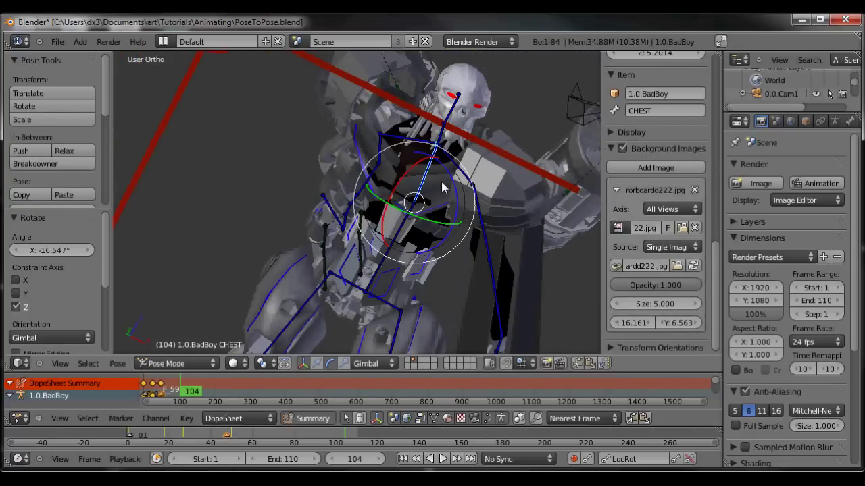
pyautogui.scroll(-1, 443, 183)
pyautogui.moveTo(453, 179); pyautogui.dragTo(278, 247, button='middle')
pyautogui.moveTo(445, 228); pyautogui.dragTo(435, 228)
pyautogui.moveTo(412, 166); pyautogui.dragTo(405, 169)
# Step: Pose the left arm by rotating FOREARM.L, finishing with about -8.3° around its gimbal Z axis
pyautogui.scroll(1, 419, 176)
pyautogui.scroll(-1, 418, 177)
pyautogui.moveTo(446, 215); pyautogui.dragTo(441, 196, button='middle')
pyautogui.rightClick(497, 236)
pyautogui.moveTo(481, 271); pyautogui.dragTo(427, 246)
pyautogui.moveTo(449, 254); pyautogui.dragTo(475, 244, button='middle')
pyautogui.moveTo(529, 242); pyautogui.dragTo(525, 249)
# Step: Bend the left hand by rotating Bone.008 about -49.5° around Z and Bone.009 around Z
pyautogui.moveTo(494, 237); pyautogui.dragTo(431, 235, button='middle')
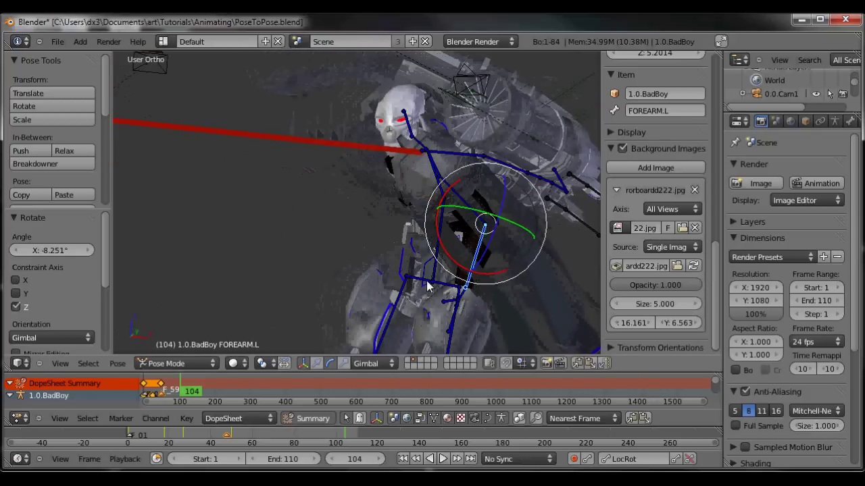
pyautogui.scroll(4, 427, 282)
pyautogui.moveTo(426, 276); pyautogui.dragTo(480, 278, button='middle')
pyautogui.keyDown('shift'); pyautogui.moveTo(525, 303); pyautogui.dragTo(489, 247, button='middle'); pyautogui.keyUp('shift')
pyautogui.rightClick(485, 247)
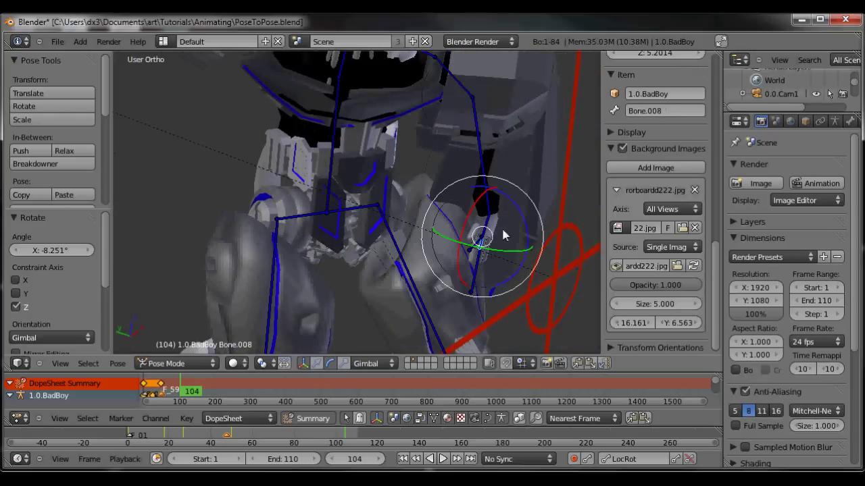
pyautogui.moveTo(518, 216); pyautogui.dragTo(518, 218)
pyautogui.click(487, 261)
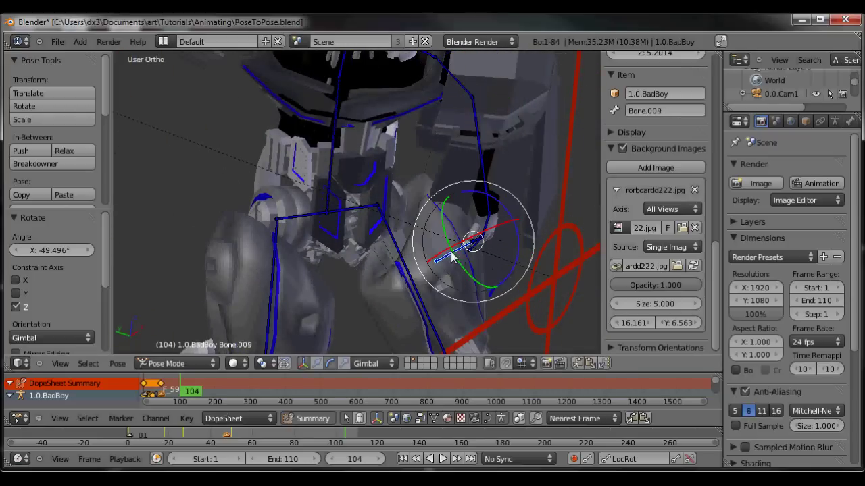
pyautogui.press('r')
pyautogui.press('z')
pyautogui.click(473, 280)
# Step: Rotate the right clavicle bone CLAVICLE.R about -14.8° around its gimbal Z axis
pyautogui.scroll(-3, 458, 222)
pyautogui.keyDown('shift'); pyautogui.moveTo(446, 174); pyautogui.dragTo(358, 178, button='middle'); pyautogui.keyUp('shift')
pyautogui.rightClick(356, 178)
pyautogui.moveTo(437, 218); pyautogui.dragTo(425, 223)
pyautogui.moveTo(353, 208); pyautogui.dragTo(412, 159, button='middle')
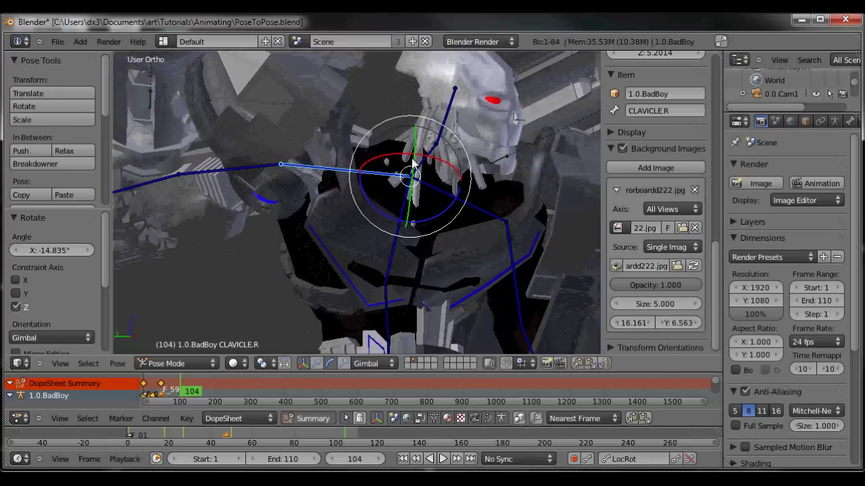
# Step: Pose the right arm by rotating the forearm bone Bone.013 and the upper arm bone, the latter about 23° around X
pyautogui.scroll(-3, 412, 158)
pyautogui.keyDown('shift'); pyautogui.moveTo(327, 161); pyautogui.dragTo(367, 169, button='middle'); pyautogui.keyUp('shift')
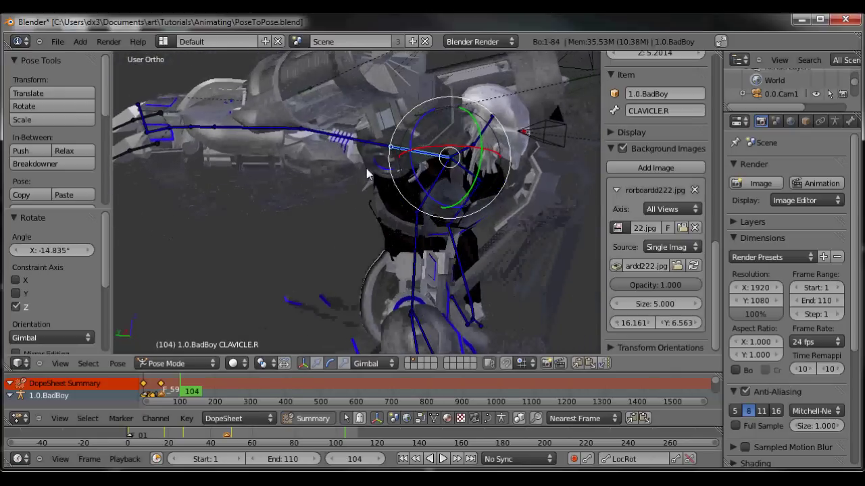
pyautogui.scroll(2, 310, 140)
pyautogui.keyDown('shift'); pyautogui.moveTo(308, 141); pyautogui.dragTo(323, 208, button='middle'); pyautogui.keyUp('shift')
pyautogui.rightClick(283, 191)
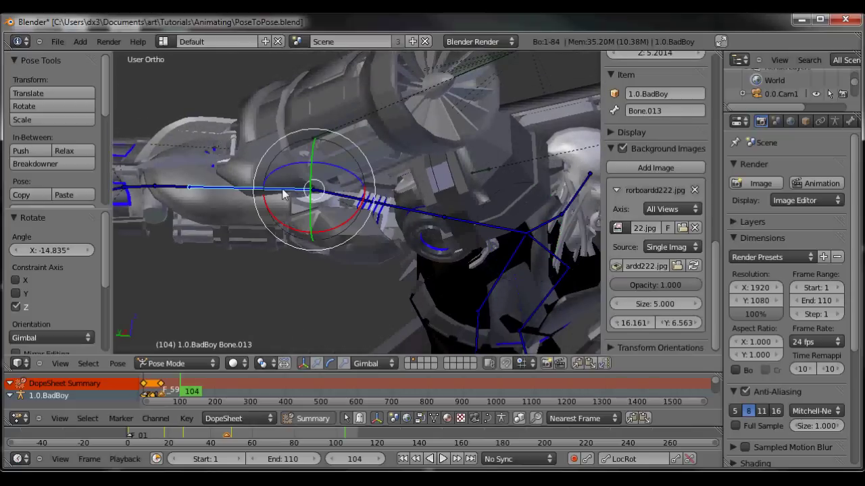
pyautogui.moveTo(335, 227); pyautogui.dragTo(339, 195)
pyautogui.rightClick(369, 205)
pyautogui.moveTo(465, 254); pyautogui.dragTo(485, 248)
# Step: Curl a right-hand finger by rotating Bone.029 and its fingertip bone, the fingertip about 64.6° around the gimbal Z axis
pyautogui.scroll(-4, 498, 244)
pyautogui.moveTo(509, 244); pyautogui.dragTo(448, 199, button='middle')
pyautogui.scroll(4, 358, 189)
pyautogui.moveTo(323, 203); pyautogui.dragTo(286, 204, button='middle')
pyautogui.rightClick(225, 221)
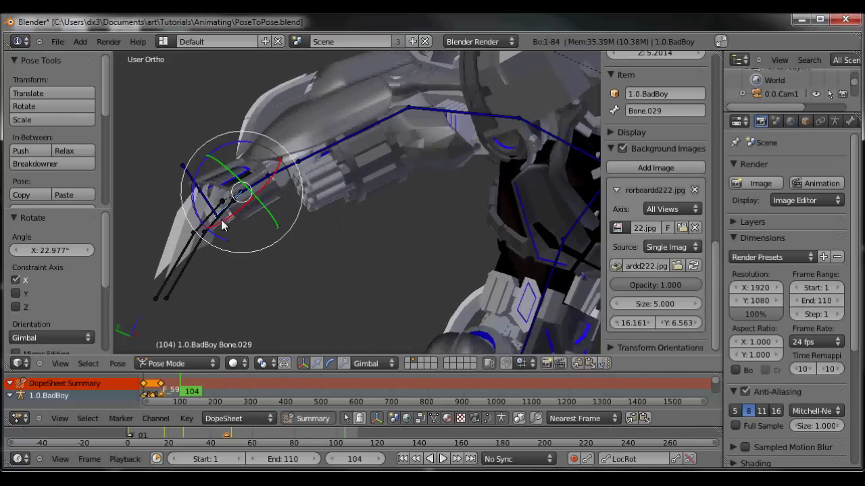
pyautogui.moveTo(191, 224); pyautogui.dragTo(210, 244)
pyautogui.rightClick(224, 264)
pyautogui.moveTo(199, 277); pyautogui.dragTo(241, 271)
# Step: Curl the next right-hand finger by rotating Bone.074 and its tip, and turn a neighbouring hand bone about -33.3° around Z
pyautogui.rightClick(202, 220)
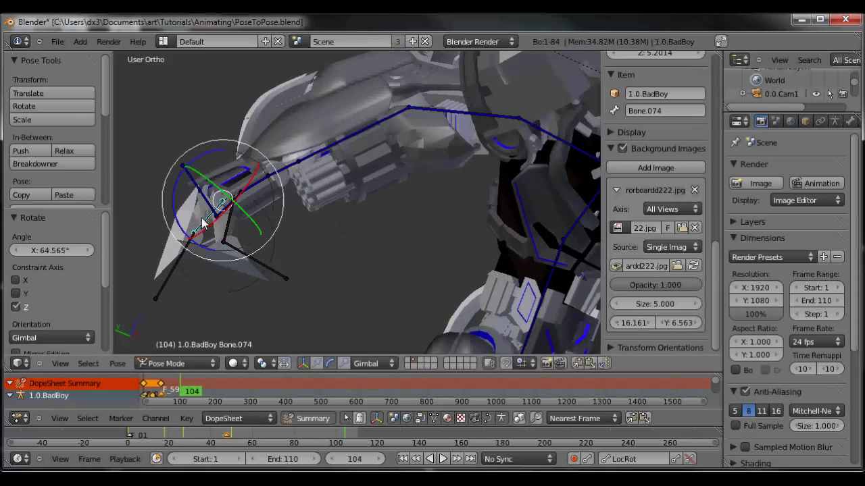
pyautogui.moveTo(174, 214); pyautogui.dragTo(207, 267)
pyautogui.rightClick(194, 269)
pyautogui.scroll(-2, 227, 240)
pyautogui.rightClick(247, 200)
pyautogui.moveTo(244, 238); pyautogui.dragTo(218, 231)
# Step: Hide the Plane.009 control object and the 0.0.cam2 camera in front of the character
pyautogui.scroll(-2, 278, 233)
pyautogui.moveTo(374, 226); pyautogui.dragTo(309, 198, button='middle')
pyautogui.scroll(-3, 365, 206)
pyautogui.moveTo(403, 210); pyautogui.dragTo(347, 167, button='middle')
pyautogui.rightClick(347, 168)
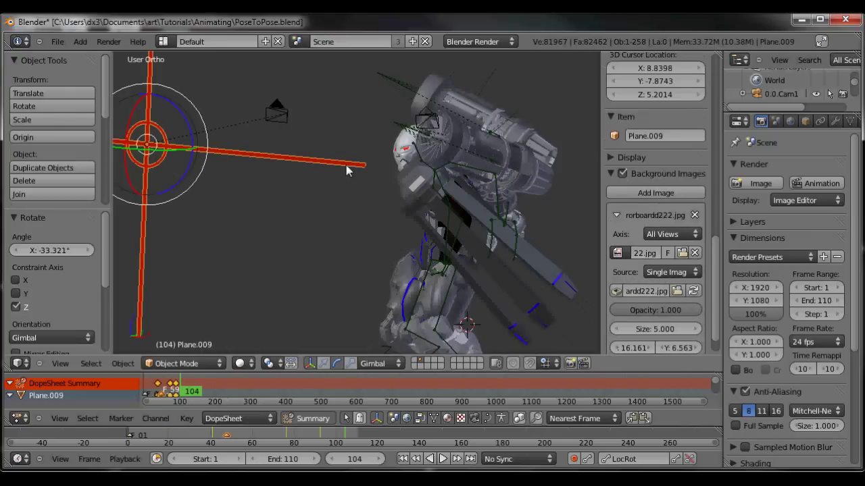
pyautogui.press('h')
pyautogui.scroll(-3, 345, 163)
pyautogui.rightClick(309, 135)
pyautogui.scroll(3, 319, 145)
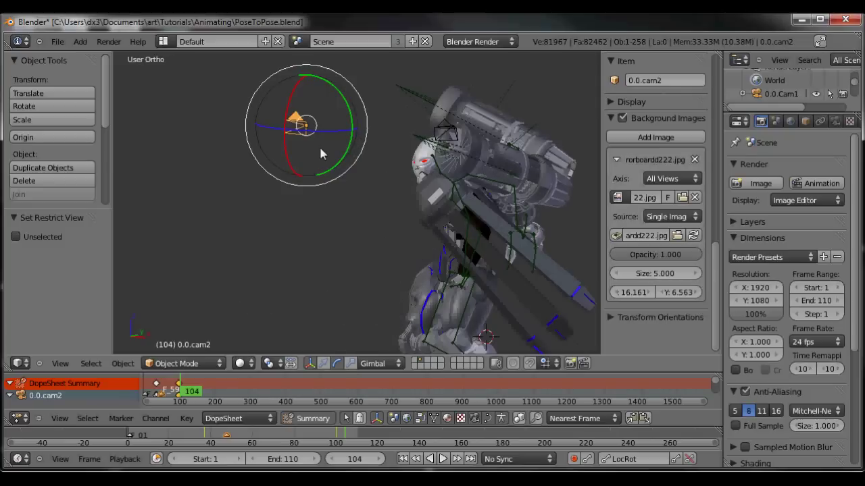
pyautogui.press('h')
# Step: Select all bones of the BadBoy rig and insert a keyframe for the pose at frame 104
pyautogui.moveTo(322, 155); pyautogui.dragTo(306, 183, button='middle')
pyautogui.keyDown('shift'); pyautogui.moveTo(366, 173); pyautogui.dragTo(451, 205, button='middle'); pyautogui.keyUp('shift')
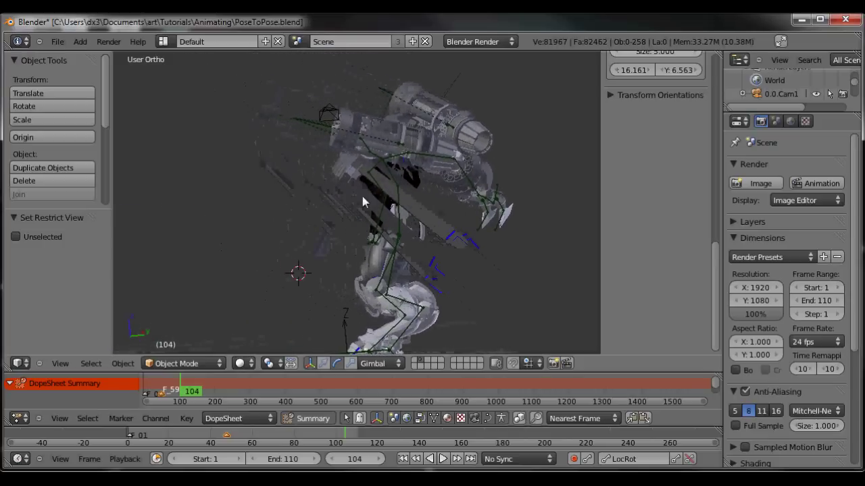
pyautogui.keyDown('shift'); pyautogui.moveTo(387, 215); pyautogui.dragTo(416, 225, button='middle'); pyautogui.keyUp('shift')
pyautogui.scroll(2, 419, 224)
pyautogui.press('a')
pyautogui.press('a')
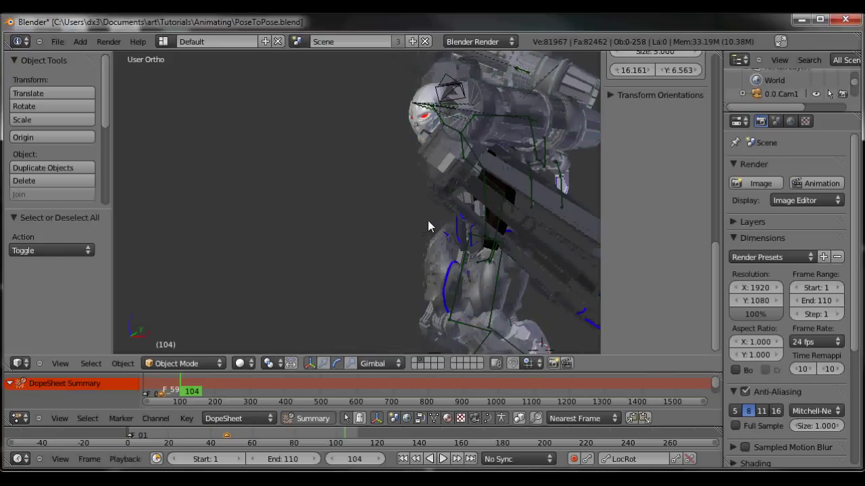
pyautogui.rightClick(497, 237)
pyautogui.press('a')
pyautogui.press('a')
pyautogui.scroll(-2, 497, 236)
pyautogui.keyDown('shift'); pyautogui.moveTo(471, 226); pyautogui.dragTo(398, 205, button='middle'); pyautogui.keyUp('shift')
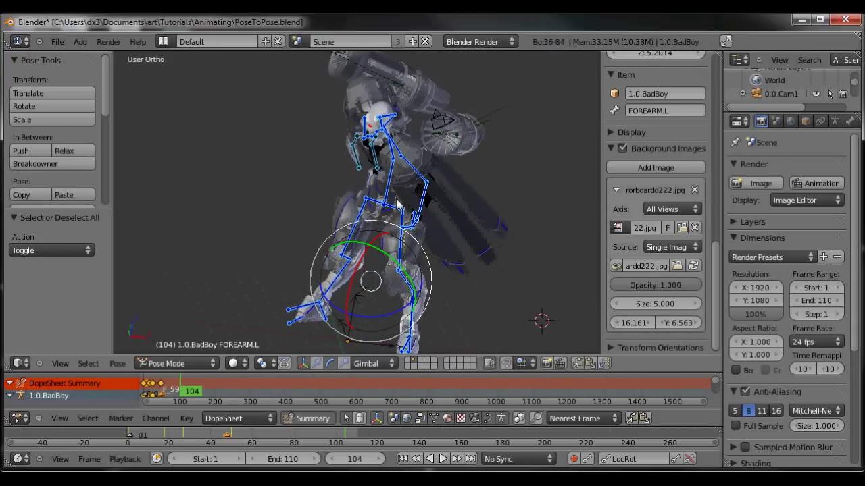
pyautogui.press('i')
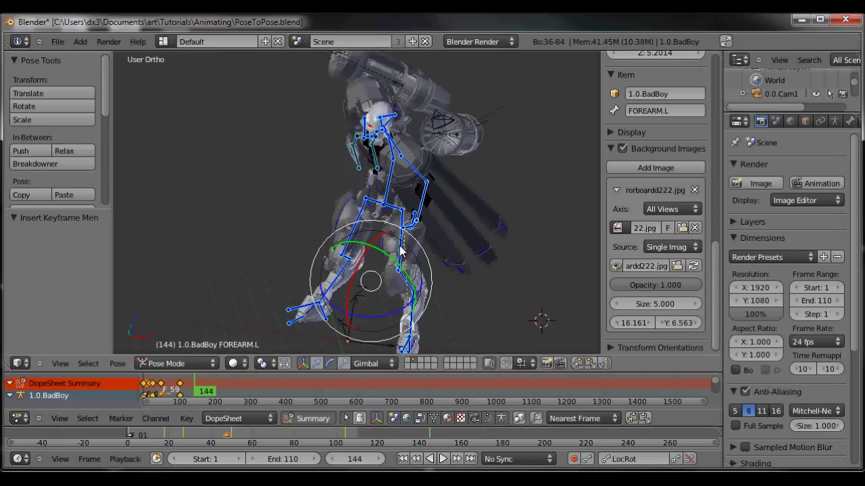
# Step: At frame 154, turn and shift the lower torso bone named Bone, finishing with a rotation of about 21.9° around gimbal Y
pyautogui.rightClick(383, 187)
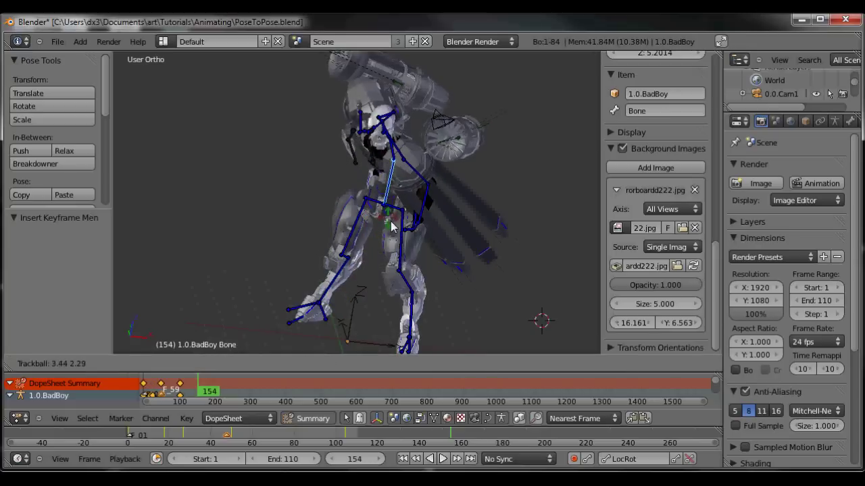
pyautogui.click(402, 238)
pyautogui.moveTo(401, 234); pyautogui.dragTo(283, 234, button='middle')
pyautogui.press('KP_3')
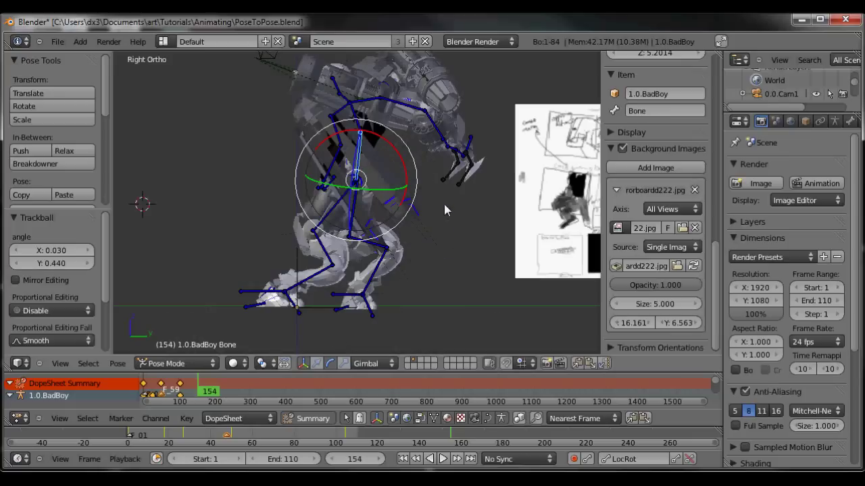
pyautogui.press('g')
pyautogui.click(392, 186)
pyautogui.moveTo(333, 178); pyautogui.dragTo(438, 178)
pyautogui.keyDown('shift'); pyautogui.moveTo(289, 200); pyautogui.dragTo(182, 220, button='middle'); pyautogui.keyUp('shift')
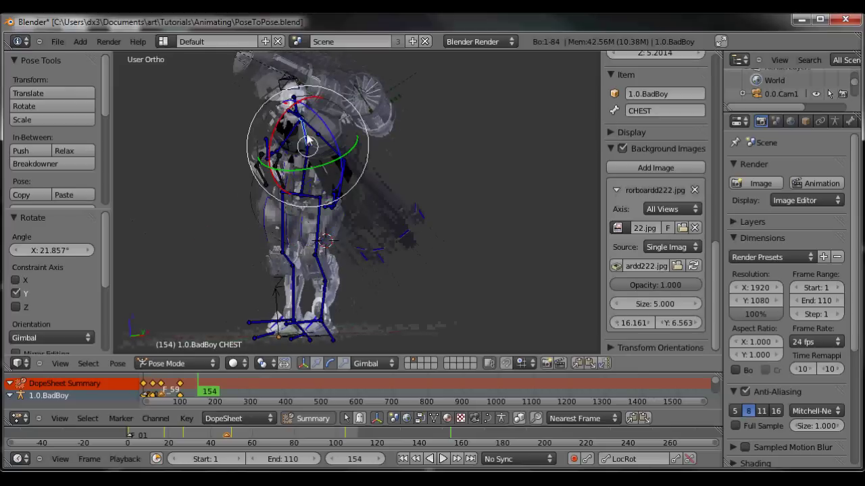
# Step: Tilt the lower torso bone about -17.7° in the front view at frame 154
pyautogui.rightClick(307, 136)
pyautogui.keyDown('shift'); pyautogui.moveTo(305, 188); pyautogui.dragTo(327, 219, button='middle'); pyautogui.keyUp('shift')
pyautogui.rightClick(327, 219)
pyautogui.press('KP_1')
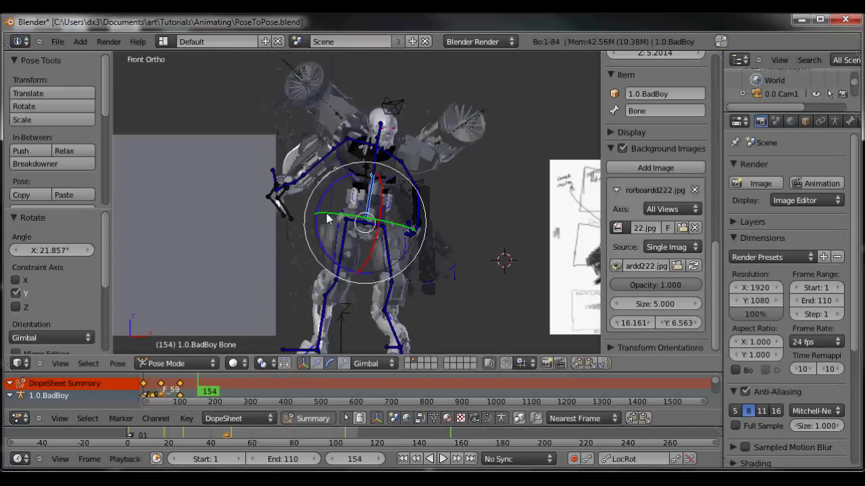
pyautogui.press('r')
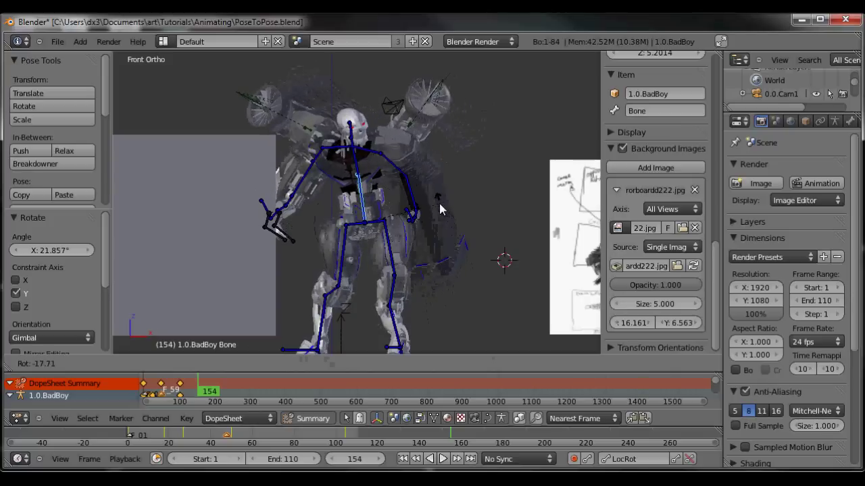
pyautogui.click(439, 204)
# Step: Rotate the CHEST bone on several gimbal axes, finishing with about 1.6° around Z
pyautogui.rightClick(360, 163)
pyautogui.moveTo(372, 194); pyautogui.dragTo(390, 185)
pyautogui.moveTo(315, 164); pyautogui.dragTo(355, 190)
pyautogui.moveTo(343, 149); pyautogui.dragTo(348, 147)
pyautogui.scroll(3, 400, 180)
pyautogui.keyDown('shift'); pyautogui.moveTo(421, 187); pyautogui.dragTo(403, 219, button='middle'); pyautogui.keyUp('shift')
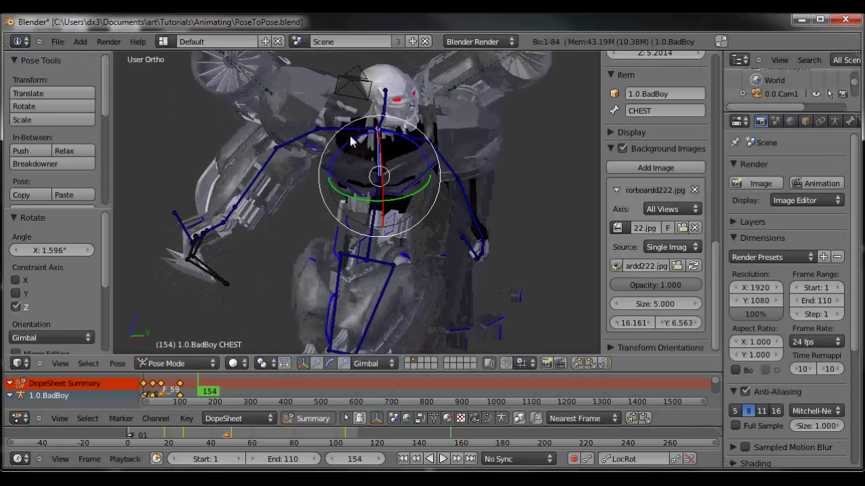
# Step: Rotate the right clavicle bone slightly at frame 154
pyautogui.rightClick(348, 135)
pyautogui.moveTo(378, 179); pyautogui.dragTo(360, 178, button='middle')
pyautogui.moveTo(403, 161); pyautogui.dragTo(400, 163)
pyautogui.moveTo(338, 119); pyautogui.dragTo(339, 123)
# Step: Rotate the upper arm bone FOREARM.R about 70° around gimbal X and about -4.8° around gimbal Z
pyautogui.rightClick(312, 143)
pyautogui.moveTo(368, 187); pyautogui.dragTo(326, 181, button='middle')
pyautogui.moveTo(296, 150); pyautogui.dragTo(307, 119)
pyautogui.moveTo(315, 132); pyautogui.dragTo(362, 167, button='middle')
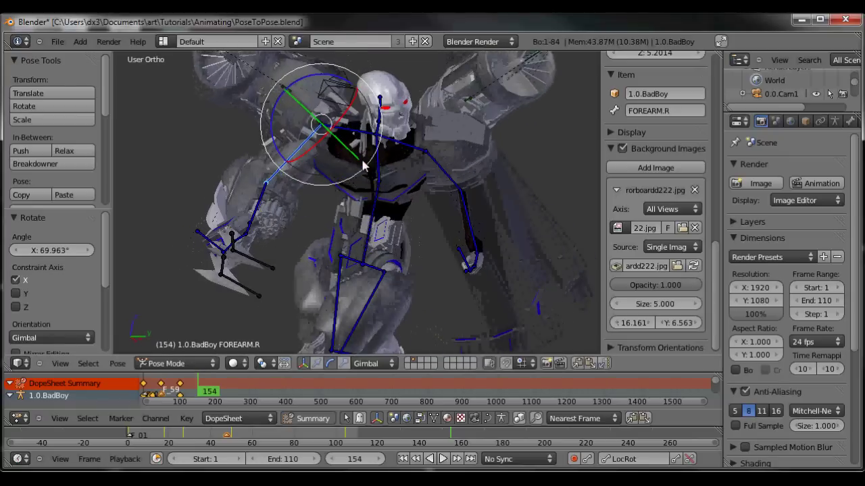
pyautogui.moveTo(272, 135); pyautogui.dragTo(272, 130)
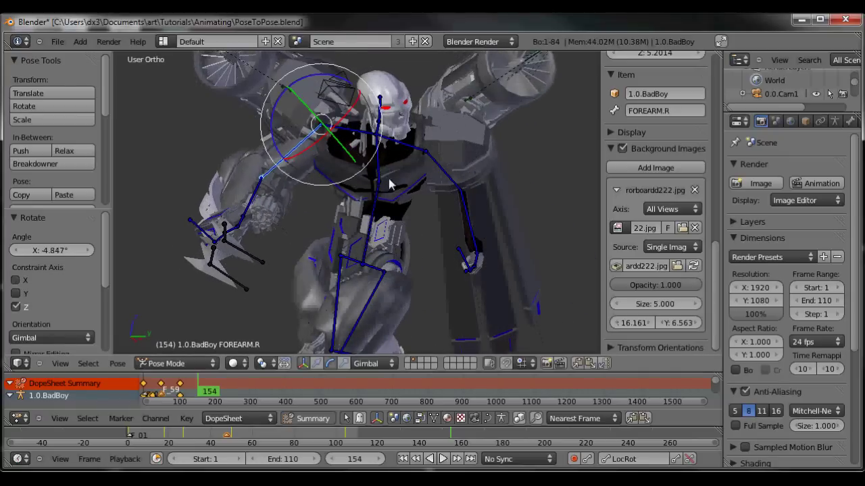
# Step: Rotate the lower torso bone about 7.5° around gimbal Y and check the pose from the top and side
pyautogui.rightClick(376, 201)
pyautogui.moveTo(370, 241); pyautogui.dragTo(328, 247)
pyautogui.keyDown('shift'); pyautogui.moveTo(329, 248); pyautogui.dragTo(316, 166, button='middle'); pyautogui.keyUp('shift')
pyautogui.moveTo(396, 160); pyautogui.dragTo(340, 157, button='middle')
pyautogui.press('KP_7')
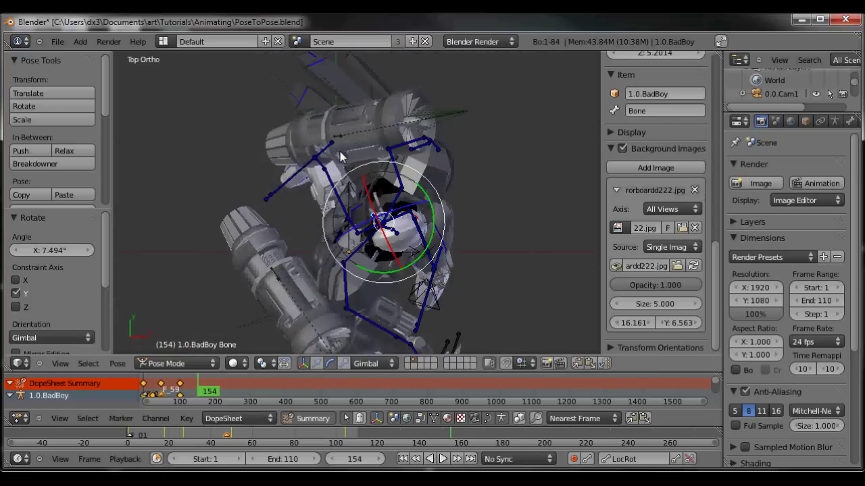
pyautogui.moveTo(443, 291); pyautogui.dragTo(327, 183, button='middle')
pyautogui.press('KP_3')
# Step: Copy the pose of all bones from frame 154 and paste it at frame 151
pyautogui.scroll(-1, 334, 164)
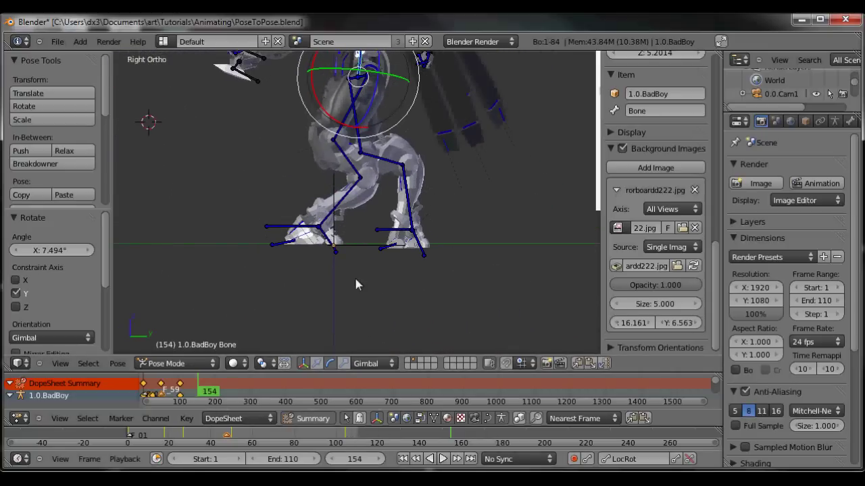
pyautogui.scroll(-2, 339, 156)
pyautogui.scroll(-1, 331, 121)
pyautogui.keyDown('shift'); pyautogui.moveTo(332, 120); pyautogui.dragTo(338, 210, button='middle'); pyautogui.keyUp('shift')
pyautogui.scroll(2, 338, 209)
pyautogui.scroll(-2, 337, 212)
pyautogui.press('a')
pyautogui.press('a')
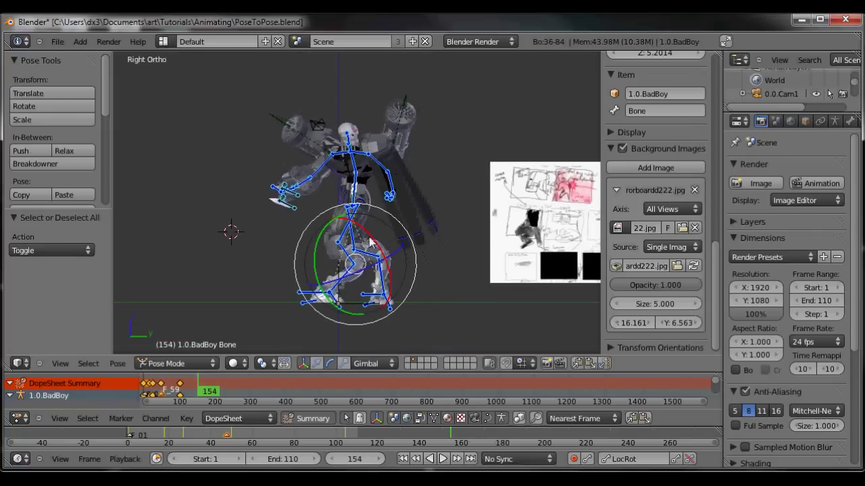
pyautogui.keyDown('shift'); pyautogui.moveTo(391, 258); pyautogui.dragTo(359, 229, button='middle'); pyautogui.keyUp('shift')
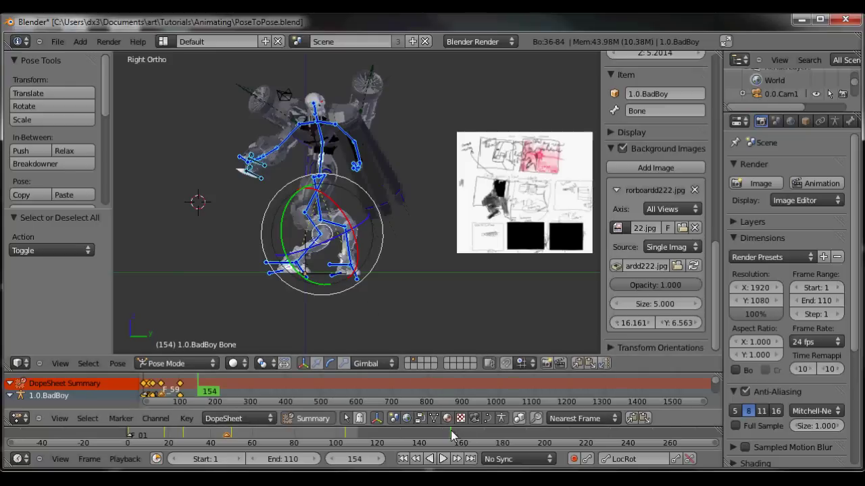
pyautogui.moveTo(451, 431)
pyautogui.mouseDown()
pyautogui.moveTo(434, 436)
pyautogui.moveTo(443, 433)
pyautogui.mouseUp()
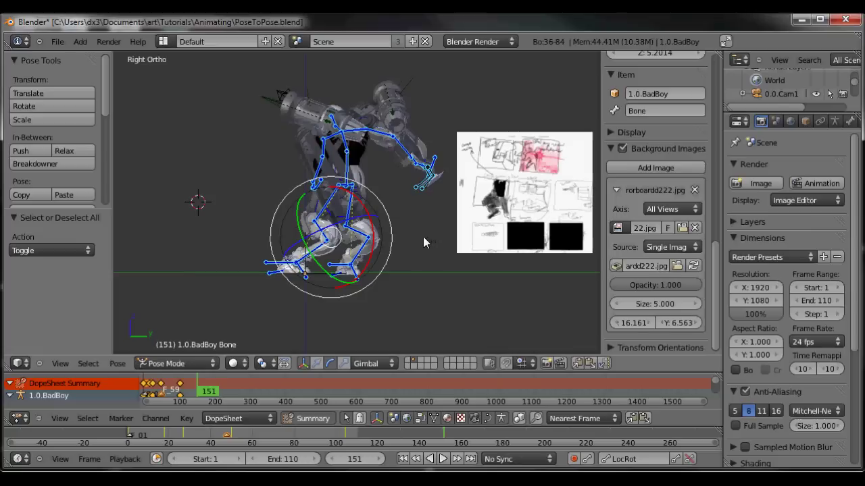
pyautogui.hotkey('ctrl', 'v')
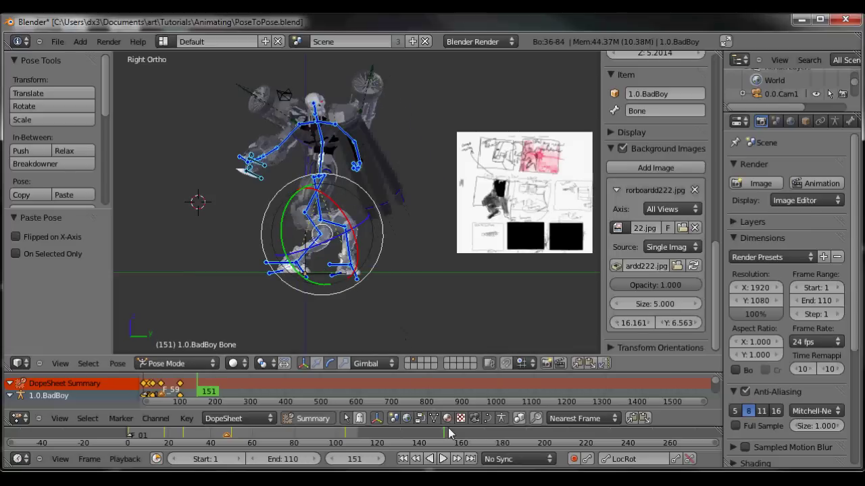
# Step: Go to frame 104 to review the keyed pose, and return to frame 151
pyautogui.moveTo(443, 431); pyautogui.dragTo(344, 431)
pyautogui.scroll(3, 300, 288)
pyautogui.scroll(-3, 332, 286)
pyautogui.keyDown('shift'); pyautogui.moveTo(333, 292); pyautogui.dragTo(397, 331, button='middle'); pyautogui.keyUp('shift')
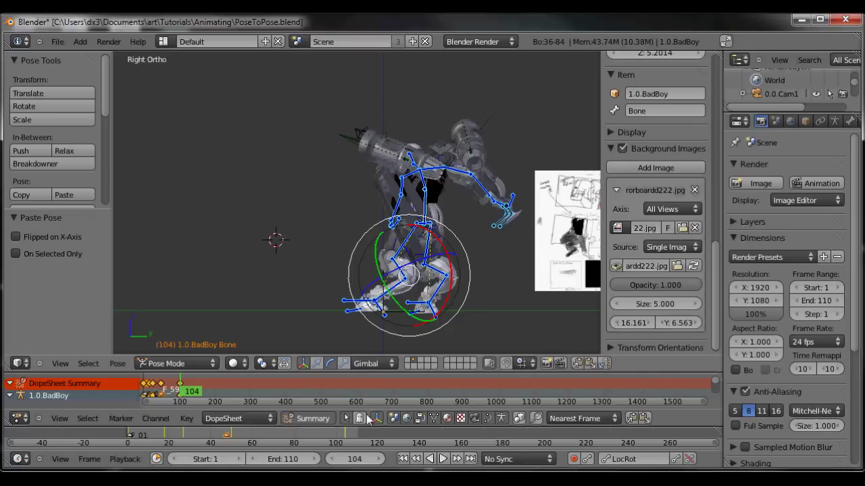
pyautogui.moveTo(346, 434); pyautogui.dragTo(444, 433)
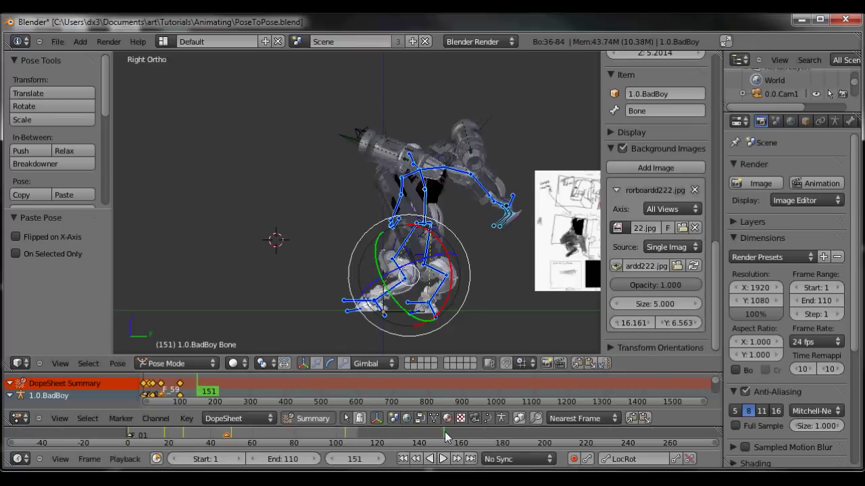
# Step: In the top view at frame 151, move footCTL.r about -0.3 in X and -7.7 in Y, and rotate it about -50°
pyautogui.rightClick(421, 304)
pyautogui.press('KP_7')
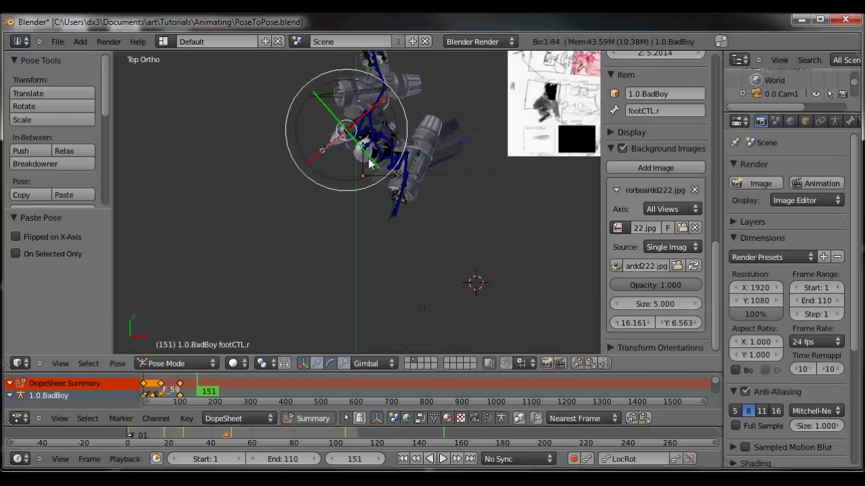
pyautogui.press('g')
pyautogui.click(365, 260)
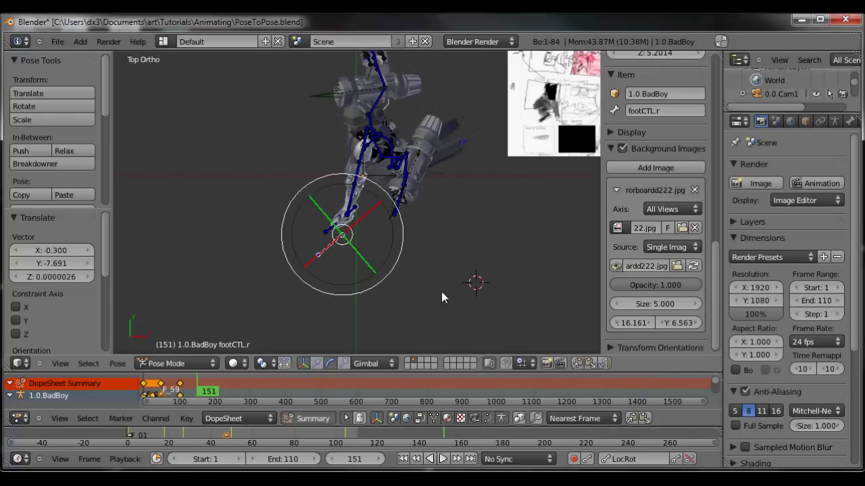
pyautogui.press('r')
pyautogui.click(421, 212)
pyautogui.moveTo(396, 235); pyautogui.dragTo(369, 137, button='middle')
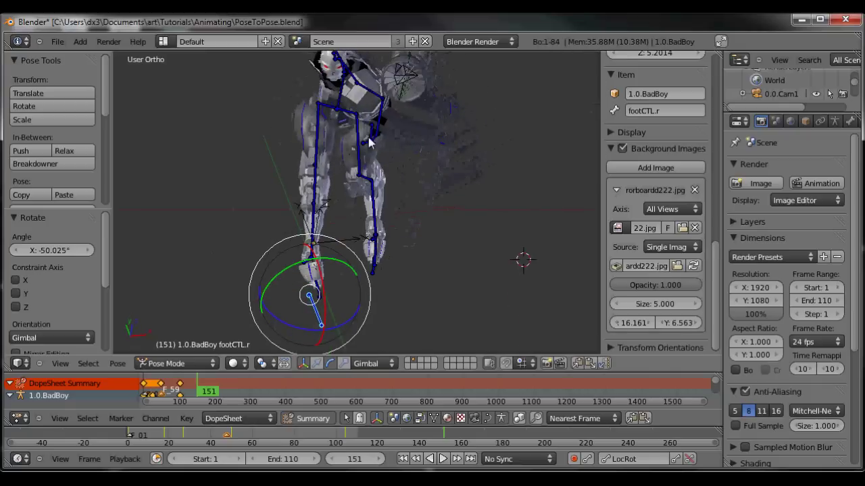
# Step: In the top view, rotate the lower torso bone about -82° and move it about -0.65 in X and -3.0 in Y
pyautogui.rightClick(338, 103)
pyautogui.press('KP_7')
pyautogui.scroll(-2, 343, 126)
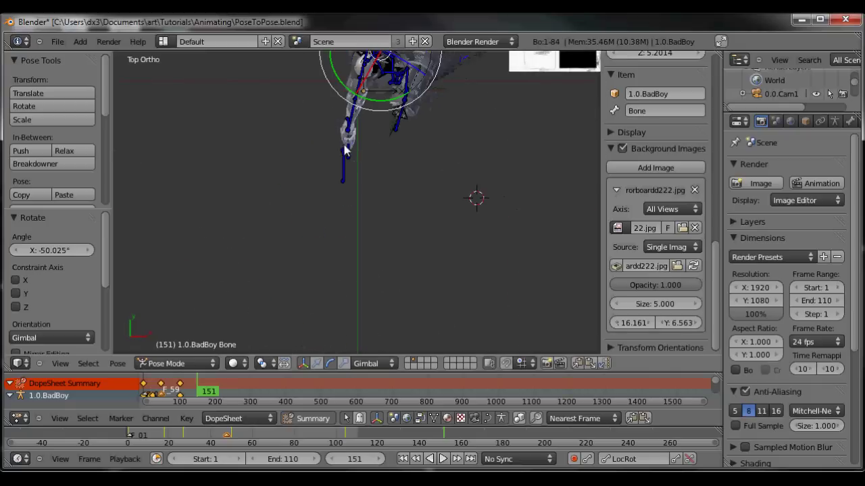
pyautogui.keyDown('shift'); pyautogui.moveTo(343, 127); pyautogui.dragTo(281, 268, button='middle'); pyautogui.keyUp('shift')
pyautogui.press('r')
pyautogui.click(406, 70)
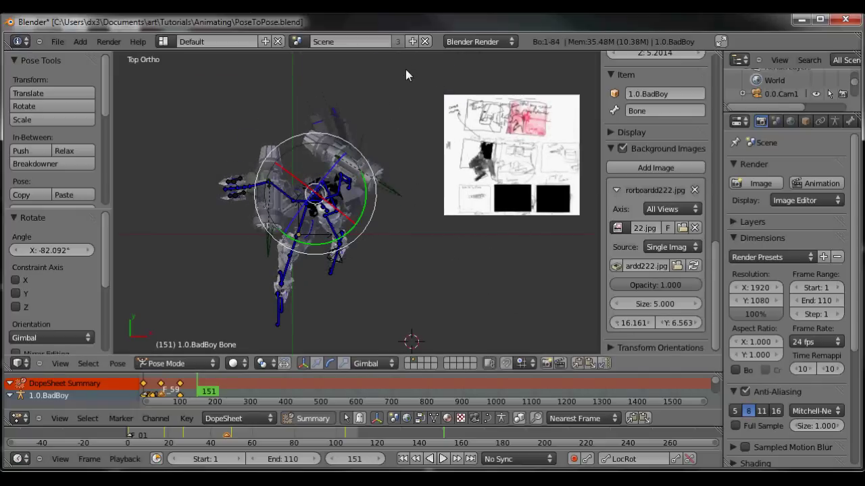
pyautogui.press('g')
pyautogui.click(397, 132)
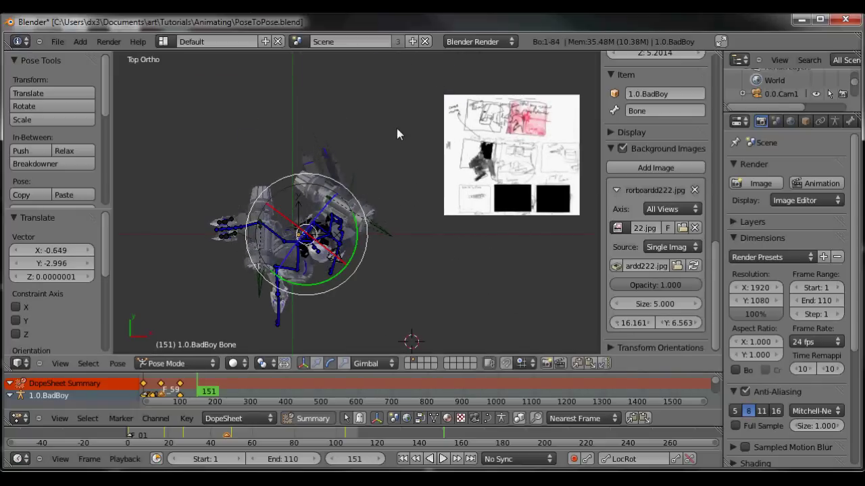
# Step: In the side view, move the lower torso bone about -2.75 in Y and 0.65 in Z
pyautogui.press('KP_3')
pyautogui.press('g')
pyautogui.click(368, 226)
pyautogui.keyDown('shift'); pyautogui.moveTo(343, 263); pyautogui.dragTo(461, 183, button='middle'); pyautogui.keyUp('shift')
# Step: Move the right foot control footCTL.r about -1.8 in Y and 0.2 in Z in the side view
pyautogui.scroll(4, 385, 244)
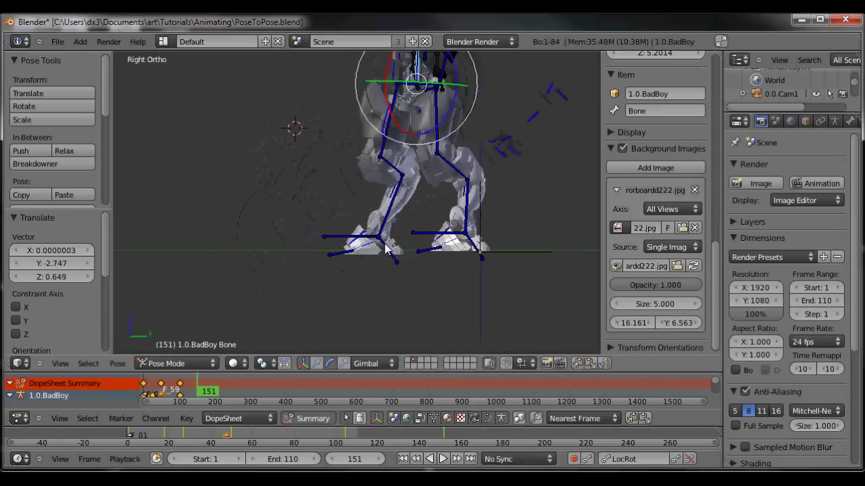
pyautogui.rightClick(360, 237)
pyautogui.press('g')
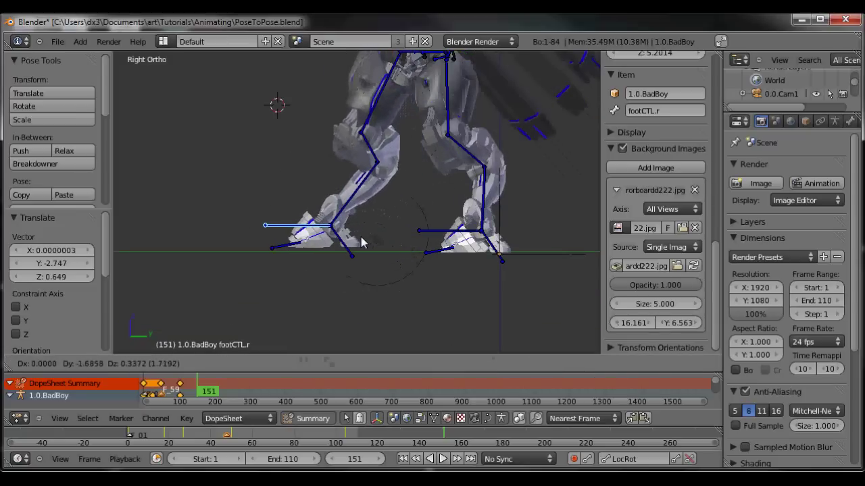
pyautogui.click(365, 225)
pyautogui.scroll(-3, 366, 221)
pyautogui.keyDown('shift'); pyautogui.moveTo(359, 221); pyautogui.dragTo(353, 257, button='middle'); pyautogui.keyUp('shift')
pyautogui.scroll(5, 409, 252)
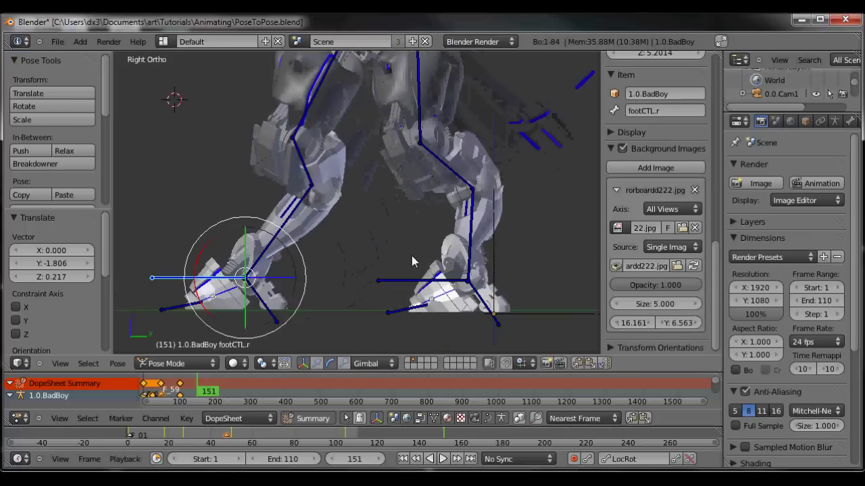
# Step: Rotate the left foot control bone and the lower torso bone at frame 151
pyautogui.rightClick(423, 282)
pyautogui.moveTo(519, 280); pyautogui.dragTo(502, 206)
pyautogui.scroll(-3, 501, 207)
pyautogui.keyDown('shift'); pyautogui.moveTo(374, 123); pyautogui.dragTo(428, 215, button='middle'); pyautogui.keyUp('shift')
pyautogui.scroll(3, 473, 184)
pyautogui.rightClick(452, 225)
pyautogui.moveTo(532, 184); pyautogui.dragTo(530, 214)
# Step: Rotate the CHEST bone about 20.4° around the gimbal X axis
pyautogui.scroll(-1, 527, 181)
pyautogui.keyDown('shift'); pyautogui.moveTo(527, 179); pyautogui.dragTo(481, 160, button='middle'); pyautogui.keyUp('shift')
pyautogui.rightClick(482, 161)
pyautogui.moveTo(465, 173); pyautogui.dragTo(470, 159)
pyautogui.moveTo(479, 195); pyautogui.dragTo(483, 136, button='middle')
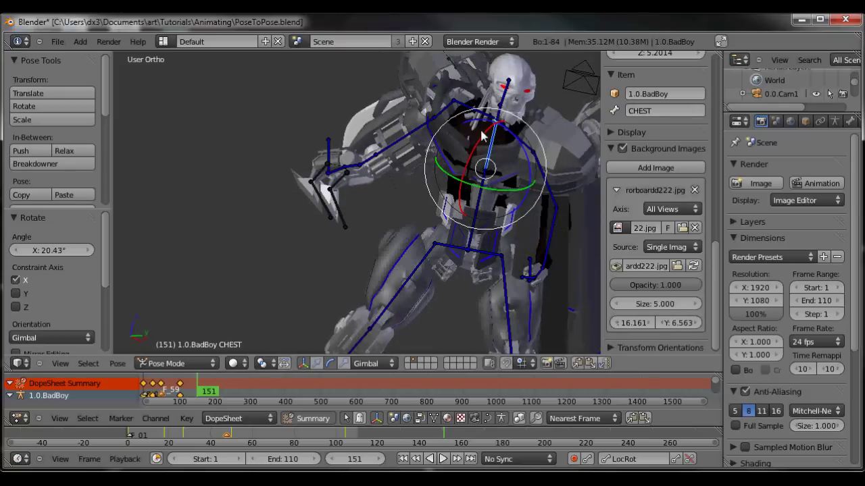
# Step: Pose the right shoulder and arm by rotating the clavicle bone and the upper arm bone
pyautogui.rightClick(471, 114)
pyautogui.moveTo(483, 160); pyautogui.dragTo(457, 134)
pyautogui.rightClick(435, 128)
pyautogui.moveTo(470, 147); pyautogui.dragTo(442, 102, button='middle')
pyautogui.moveTo(440, 101); pyautogui.dragTo(458, 85)
pyautogui.moveTo(471, 149); pyautogui.dragTo(451, 150)
# Step: Select a bone farther down the right arm and clear its rotation
pyautogui.scroll(2, 440, 144)
pyautogui.scroll(1, 440, 144)
pyautogui.rightClick(305, 122)
pyautogui.hotkey('alt', 'r')
# Step: Rotate the lower torso bone about 12.6° around gimbal Y, and rotate the CHEST bone around gimbal X
pyautogui.moveTo(307, 127); pyautogui.dragTo(363, 157, button='middle')
pyautogui.press('KP_3')
pyautogui.scroll(2, 371, 149)
pyautogui.rightClick(412, 153)
pyautogui.rightClick(414, 221)
pyautogui.scroll(-2, 450, 228)
pyautogui.moveTo(451, 244)
pyautogui.mouseDown()
pyautogui.moveTo(393, 241)
pyautogui.moveTo(444, 232)
pyautogui.mouseUp()
pyautogui.rightClick(412, 179)
pyautogui.moveTo(374, 164); pyautogui.dragTo(386, 213)
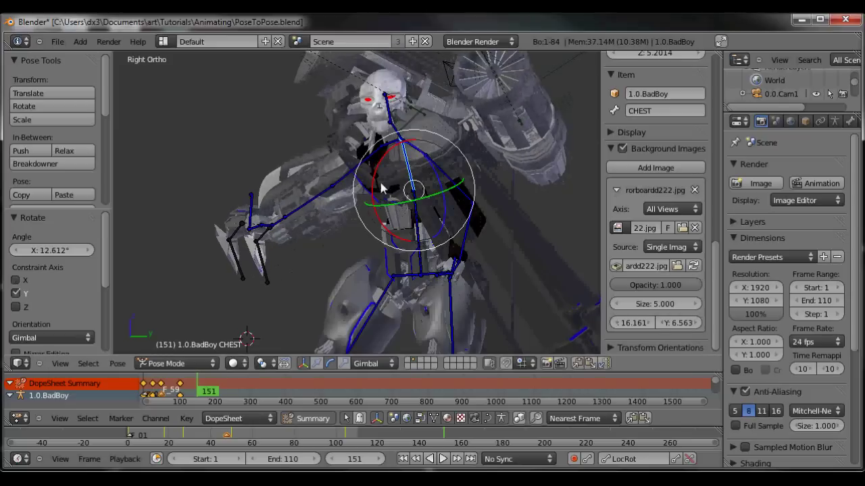
# Step: Rotate the CHEST bone about 13.2° around the gimbal Y axis
pyautogui.scroll(2, 381, 180)
pyautogui.click(380, 182)
pyautogui.moveTo(386, 178); pyautogui.dragTo(408, 205)
# Step: Adjust the bones around the neck and right shoulder with gimbal-axis rotations, finishing with about 11.8° around X
pyautogui.scroll(-2, 407, 190)
pyautogui.keyDown('shift'); pyautogui.moveTo(402, 168); pyautogui.dragTo(405, 179, button='middle'); pyautogui.keyUp('shift')
pyautogui.rightClick(411, 141)
pyautogui.scroll(2, 419, 142)
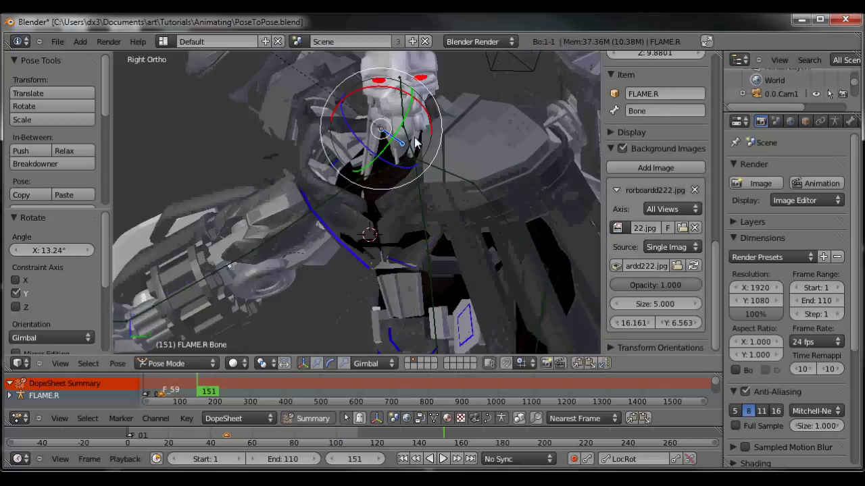
pyautogui.rightClick(423, 142)
pyautogui.moveTo(451, 171); pyautogui.dragTo(446, 164)
pyautogui.moveTo(438, 133); pyautogui.dragTo(372, 169)
pyautogui.rightClick(392, 114)
pyautogui.click(411, 140)
pyautogui.scroll(-2, 391, 149)
pyautogui.moveTo(352, 124); pyautogui.dragTo(357, 113)
# Step: Rotate the FOREARM.R bone about 26.9° in the right side view to raise the arm
pyautogui.scroll(-1, 372, 177)
pyautogui.moveTo(372, 182)
pyautogui.keyDown('shift'); pyautogui.mouseDown(button='middle')
pyautogui.moveTo(395, 146)
pyautogui.moveTo(374, 186)
pyautogui.mouseUp(button='middle'); pyautogui.keyUp('shift')
pyautogui.scroll(2, 373, 174)
pyautogui.rightClick(351, 138)
pyautogui.press('r')
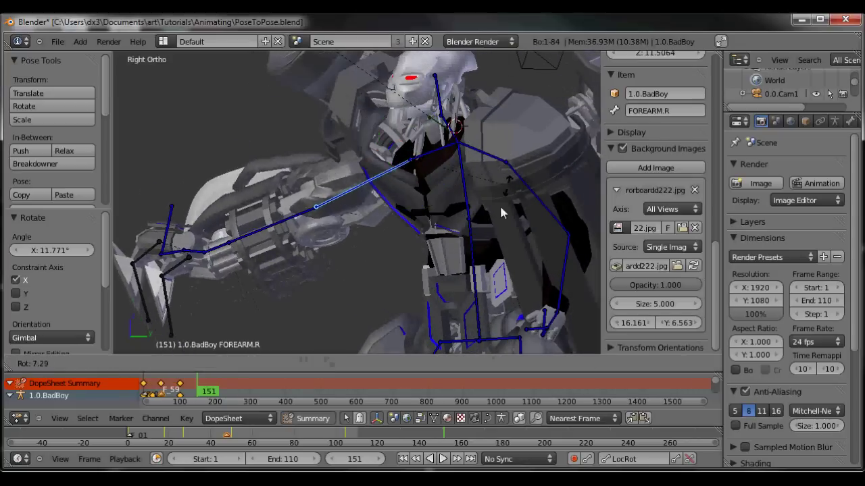
pyautogui.click(496, 219)
pyautogui.scroll(-3, 432, 190)
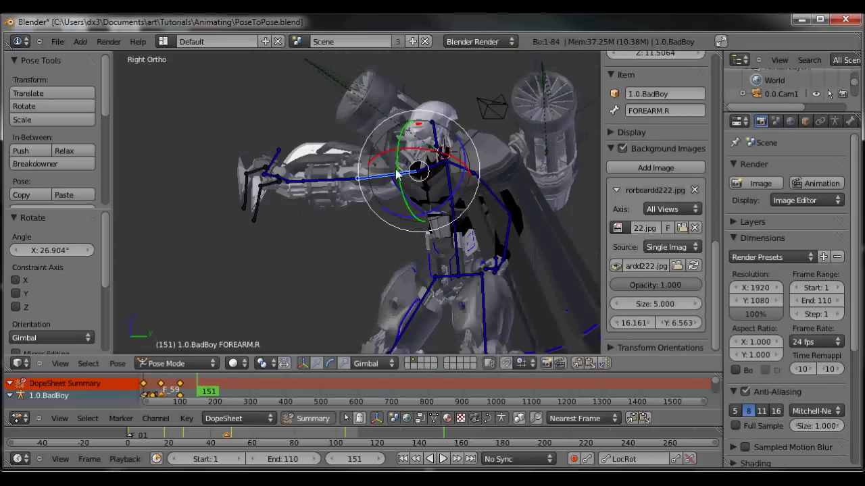
# Step: Rotate FOREARM.R in the top view to point the arm straight forward, finishing with a correction of about 6.8°
pyautogui.press('KP_7')
pyautogui.press('r')
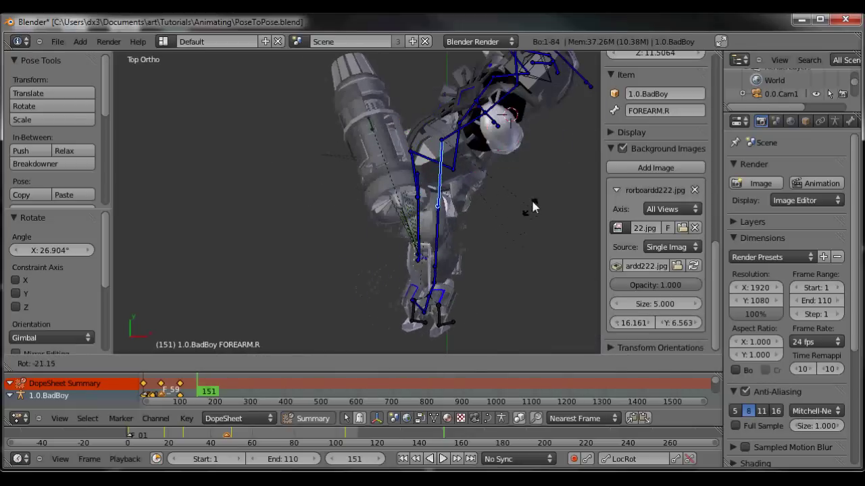
pyautogui.click(535, 189)
pyautogui.press('r')
pyautogui.click(528, 212)
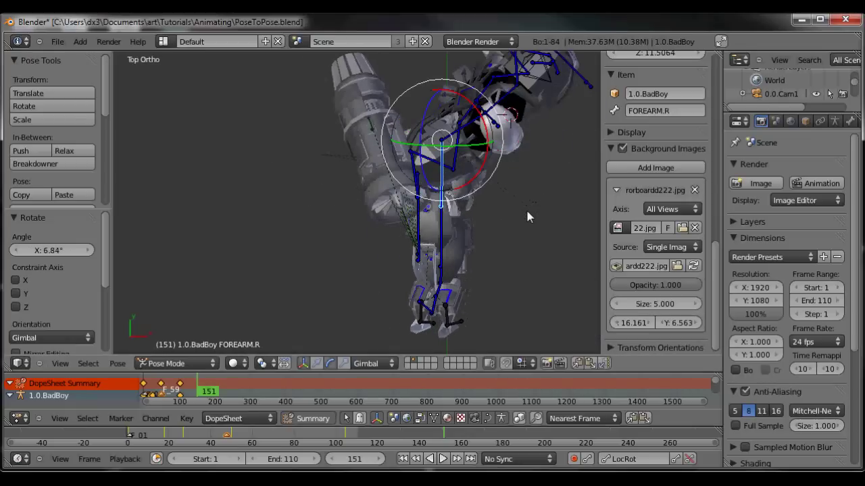
# Step: In the right side view, rotate the CHEST bone about -15.9° and the FOREARM.R bone about 17.7°
pyautogui.press('KP_3')
pyautogui.scroll(3, 457, 235)
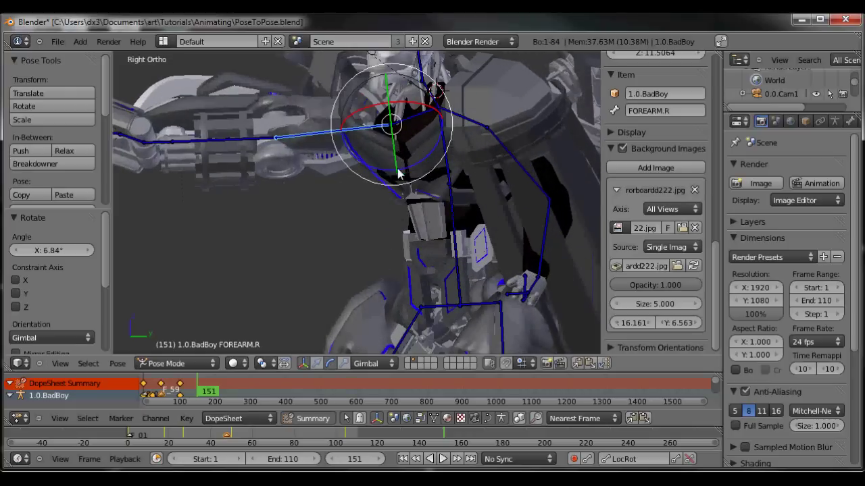
pyautogui.keyDown('shift'); pyautogui.moveTo(394, 171); pyautogui.dragTo(417, 163, button='middle'); pyautogui.keyUp('shift')
pyautogui.rightClick(473, 170)
pyautogui.press('r')
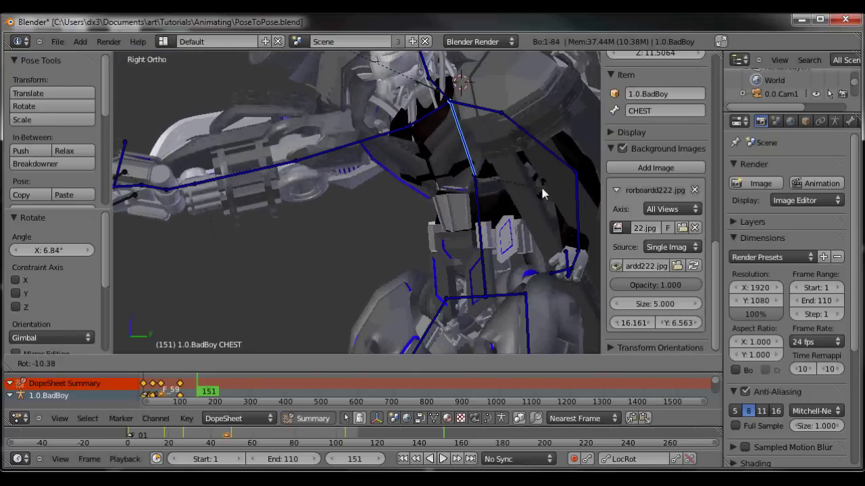
pyautogui.click(540, 178)
pyautogui.rightClick(356, 161)
pyautogui.press('r')
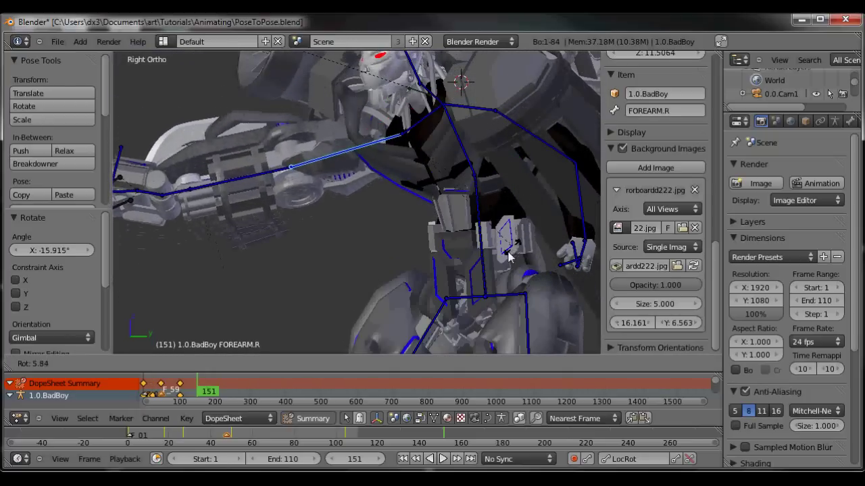
pyautogui.click(485, 240)
# Step: Rotate the lower torso bone about 10.9° and reposition it, finishing with a shift of about -0.06 in Y and -0.35 in Z
pyautogui.scroll(-4, 485, 240)
pyautogui.keyDown('shift'); pyautogui.moveTo(490, 242); pyautogui.dragTo(449, 196, button='middle'); pyautogui.keyUp('shift')
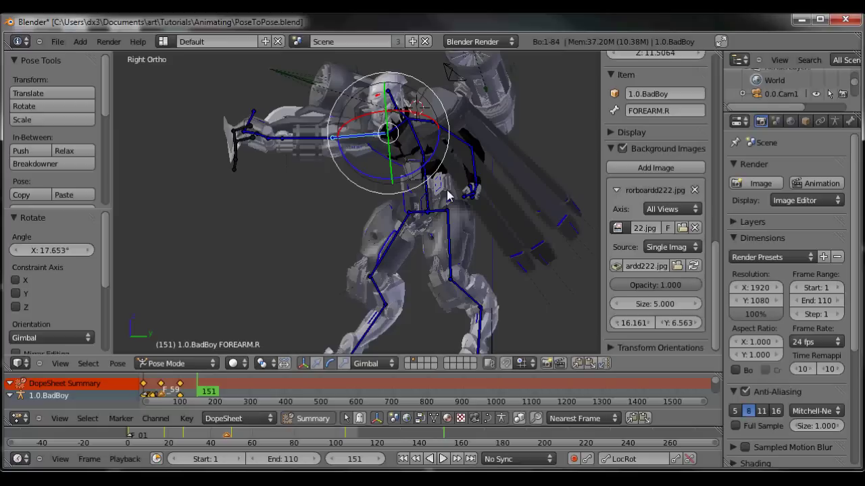
pyautogui.rightClick(429, 177)
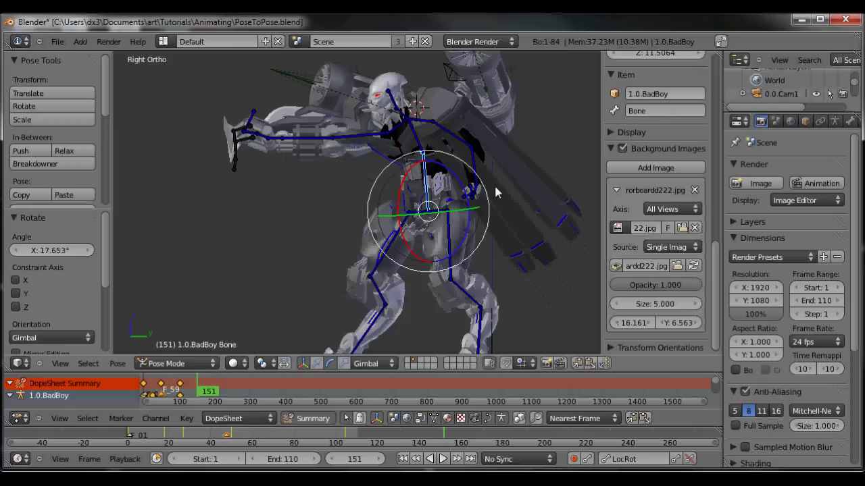
pyautogui.press('r')
pyautogui.click(499, 198)
pyautogui.press('g')
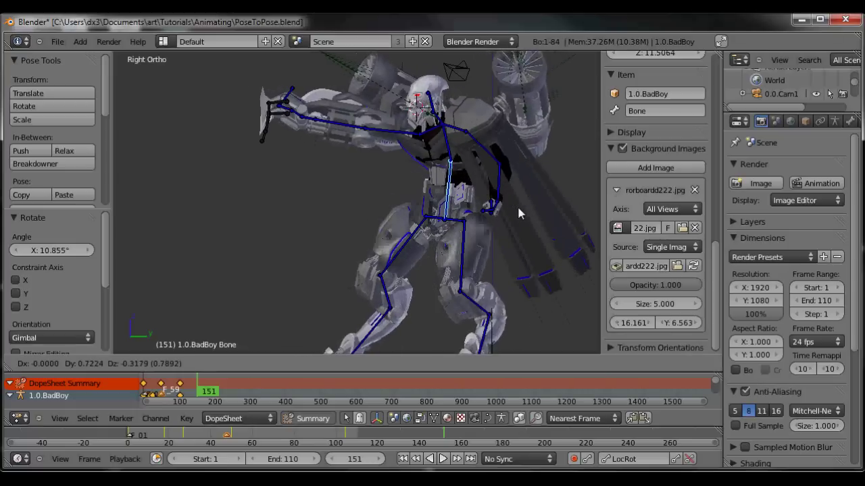
pyautogui.click(511, 207)
pyautogui.press('g')
pyautogui.click(549, 216)
# Step: Rotate the CHEST bone freely and around its gimbal axes, finishing with about 12.9° around Z
pyautogui.rightClick(468, 177)
pyautogui.press('r')
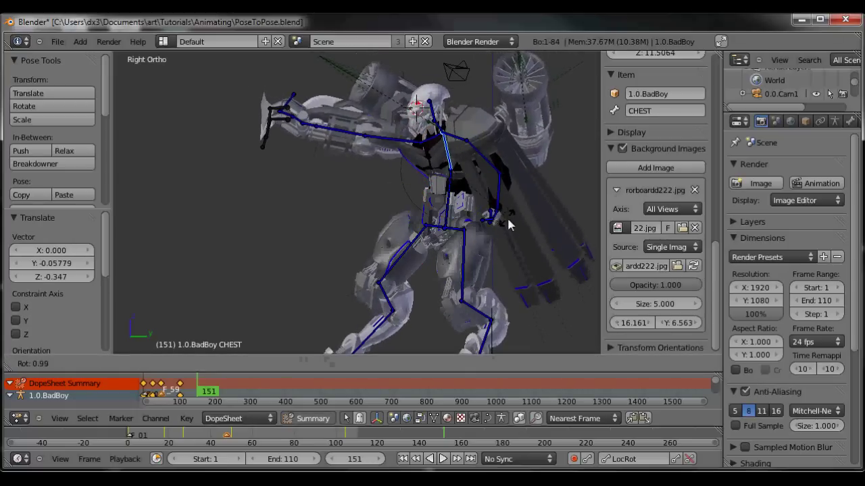
pyautogui.click(502, 213)
pyautogui.moveTo(472, 171)
pyautogui.mouseDown()
pyautogui.moveTo(481, 177)
pyautogui.moveTo(488, 165)
pyautogui.mouseUp()
pyautogui.moveTo(426, 147); pyautogui.dragTo(431, 141)
pyautogui.moveTo(493, 145); pyautogui.dragTo(500, 154)
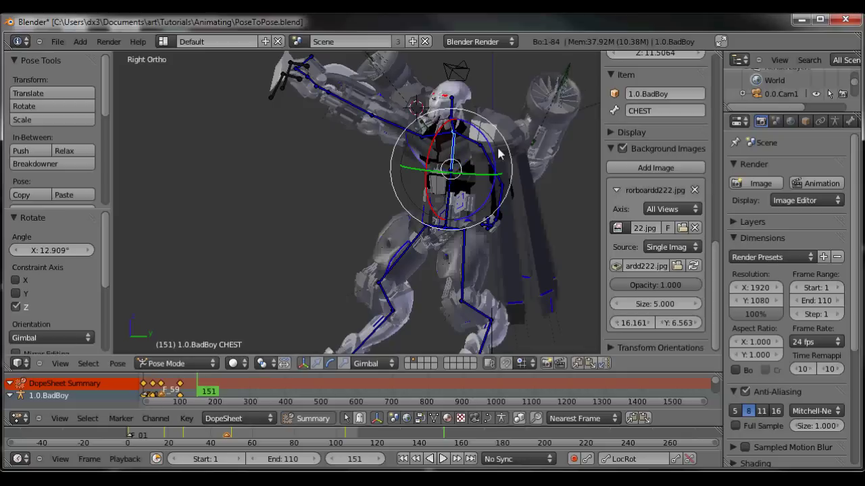
# Step: Lean the torso back by rotating the lower torso bone about 6° and the CHEST bone about 3.3°
pyautogui.rightClick(450, 198)
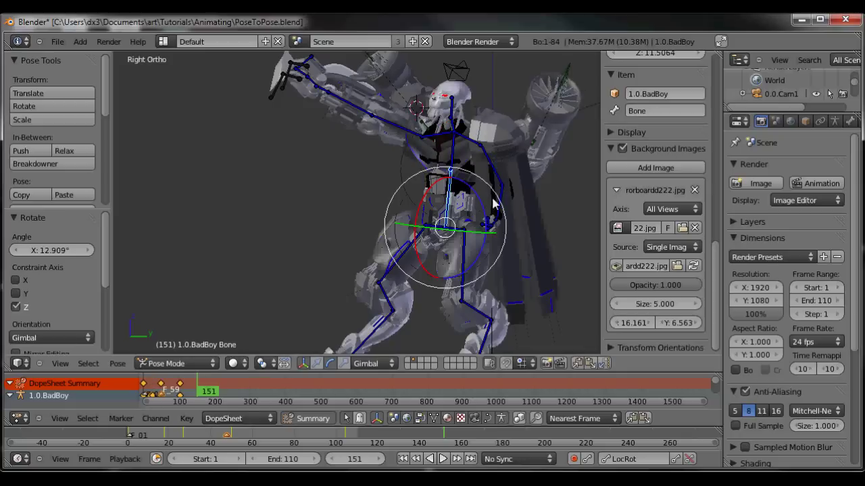
pyautogui.press('r')
pyautogui.rightClick(463, 158)
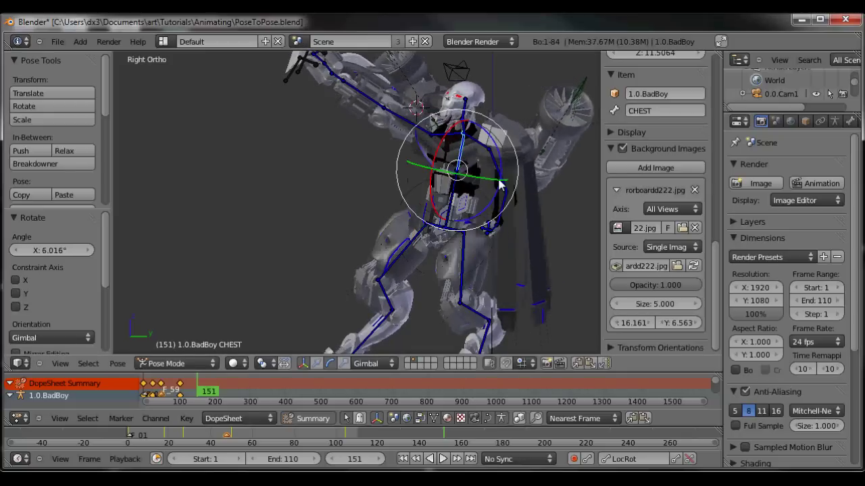
pyautogui.press('r')
pyautogui.click(502, 187)
# Step: Rotate the FOREARM.R bone about -32.9° to bring the right arm level
pyautogui.rightClick(423, 132)
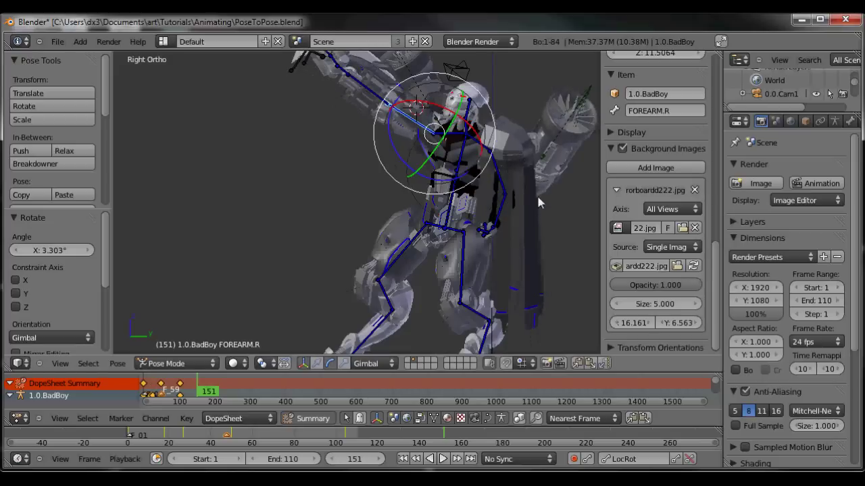
pyautogui.press('r')
pyautogui.click(515, 140)
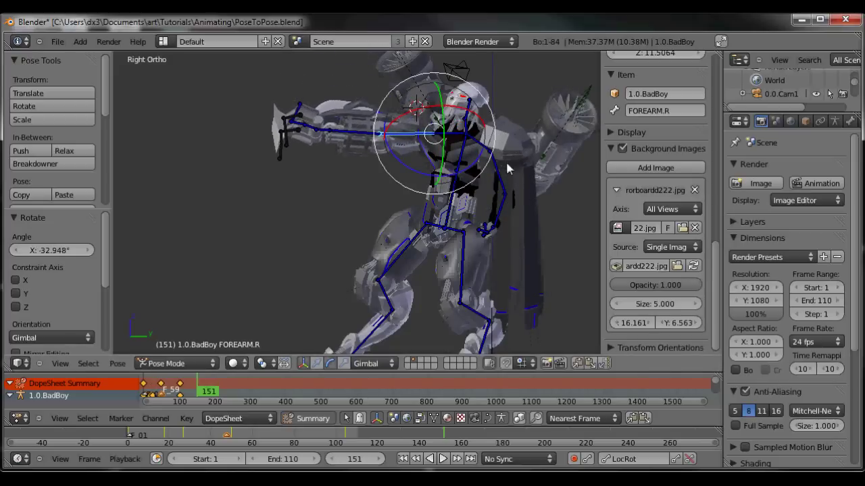
# Step: Rotate the lower torso bone about -3.7° and move it about 0.2 in Y and -0.09 in Z
pyautogui.rightClick(497, 179)
pyautogui.rightClick(457, 182)
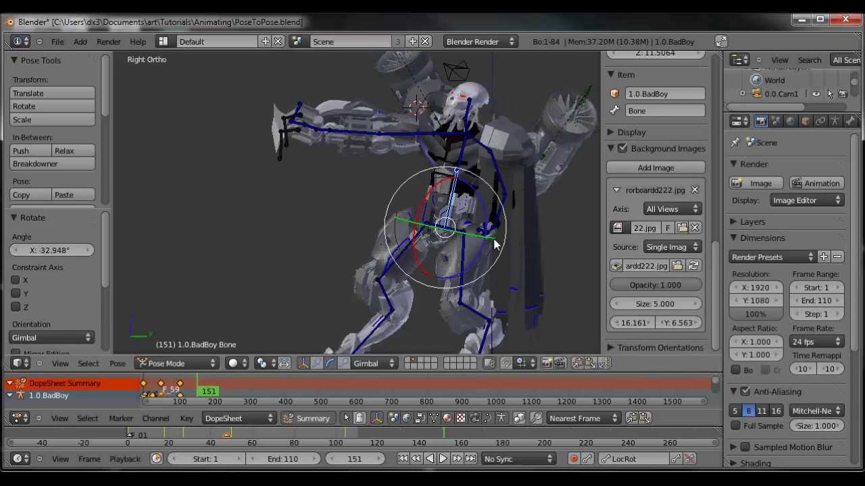
pyautogui.press('r')
pyautogui.click(493, 250)
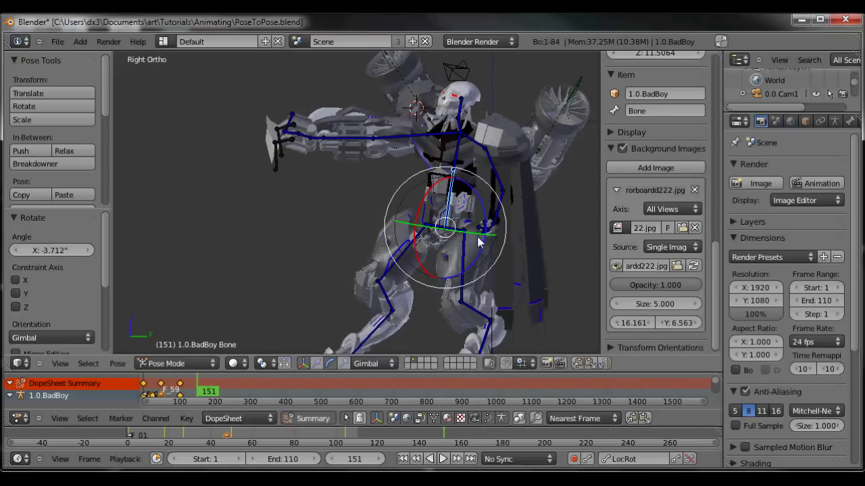
pyautogui.press('g')
pyautogui.click(486, 243)
# Step: Rotate the CLAVICLE.L bone about 35.4° around the gimbal Z axis
pyautogui.rightClick(498, 180)
pyautogui.rightClick(477, 154)
pyautogui.press('r')
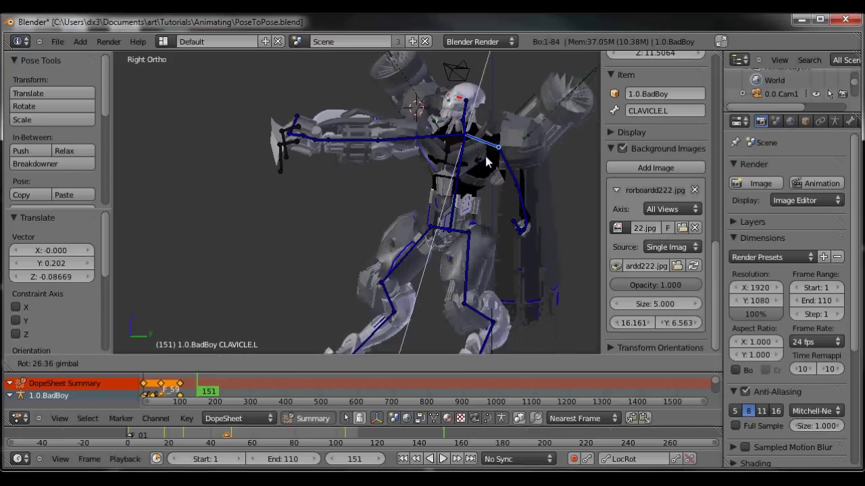
pyautogui.click(490, 160)
# Step: Rotate the CLAVICLE.R bone, finishing with about 7.8° around the gimbal X axis
pyautogui.rightClick(457, 143)
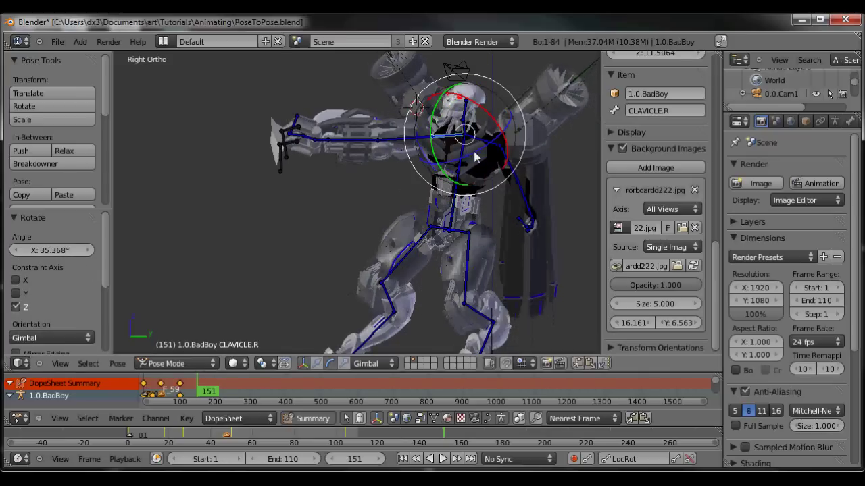
pyautogui.press('r')
pyautogui.click(484, 125)
pyautogui.moveTo(490, 111); pyautogui.dragTo(493, 117)
# Step: Rotate FOREARM.R about 1.3° in the side view and about 17.3° in the top view
pyautogui.rightClick(397, 135)
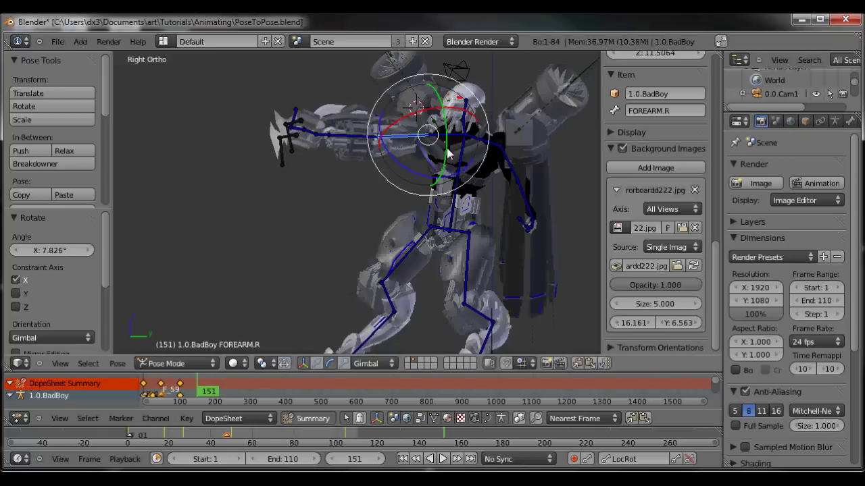
pyautogui.press('r')
pyautogui.click(473, 183)
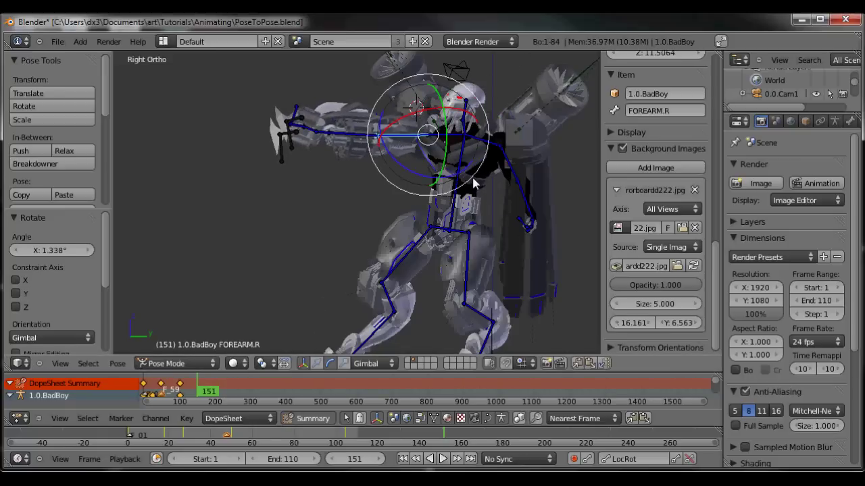
pyautogui.press('KP_7')
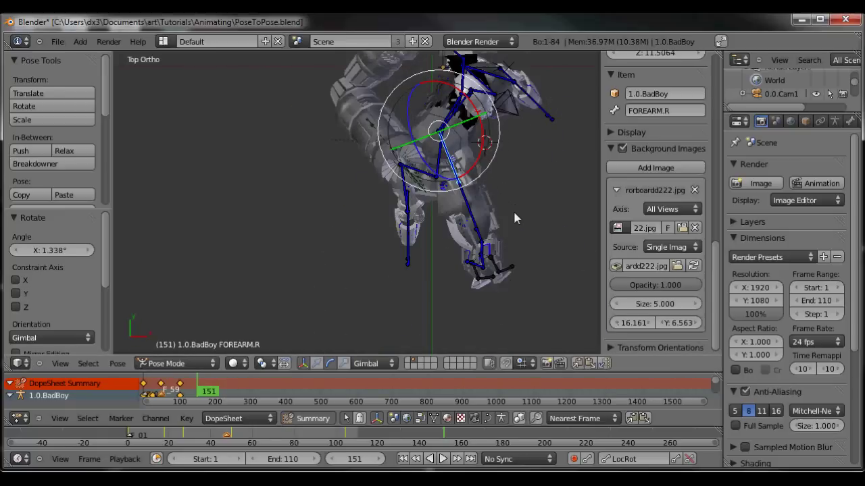
pyautogui.press('r')
pyautogui.click(494, 236)
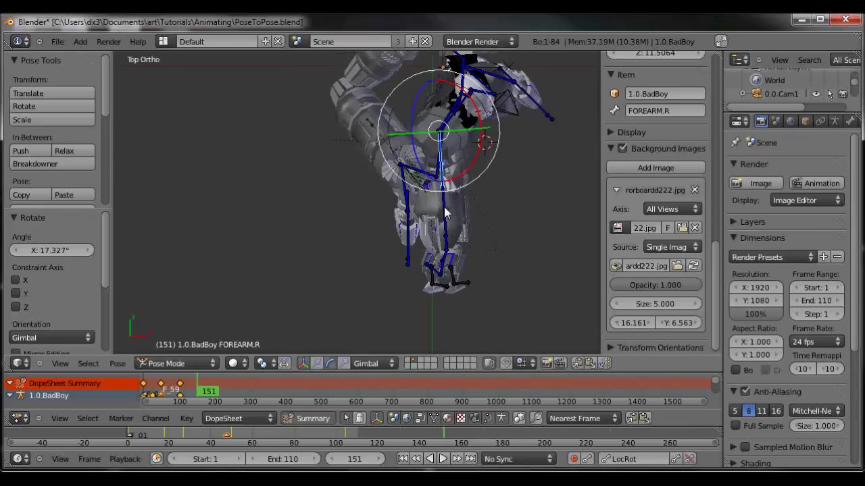
# Step: Pose the head and neck in the side view: rotate Bone.003 about -29.6°, Bone.002 about -17°, and Bone.003 about 22.2°
pyautogui.press('KP_3')
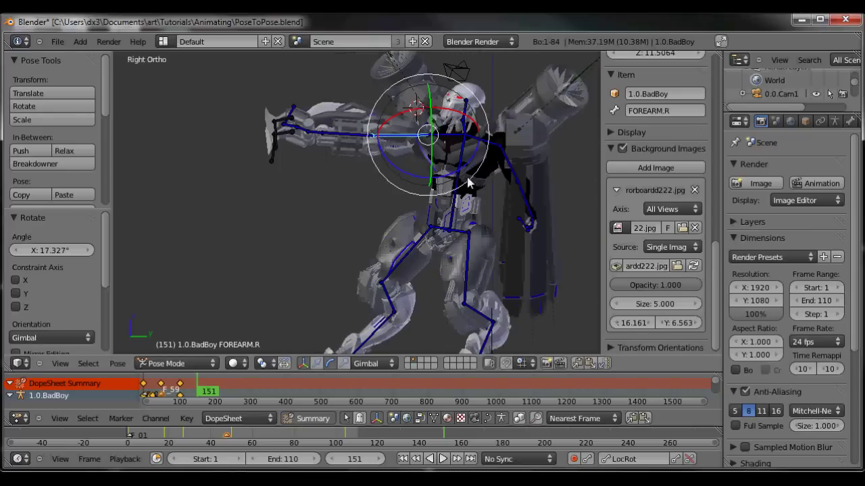
pyautogui.rightClick(465, 120)
pyautogui.press('r')
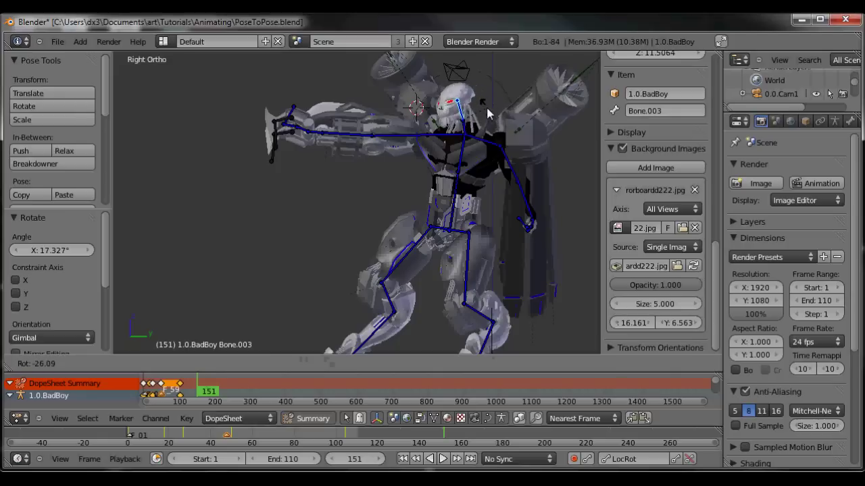
pyautogui.click(485, 110)
pyautogui.rightClick(467, 126)
pyautogui.press('r')
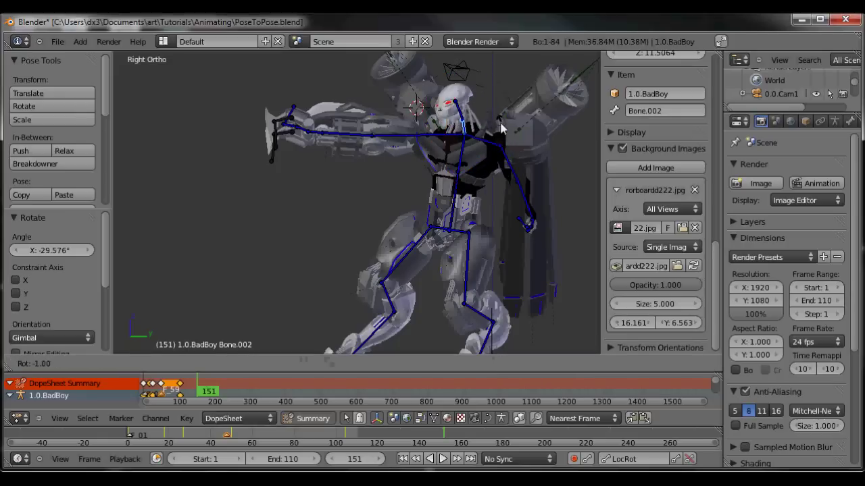
pyautogui.click(495, 117)
pyautogui.rightClick(449, 110)
pyautogui.press('r')
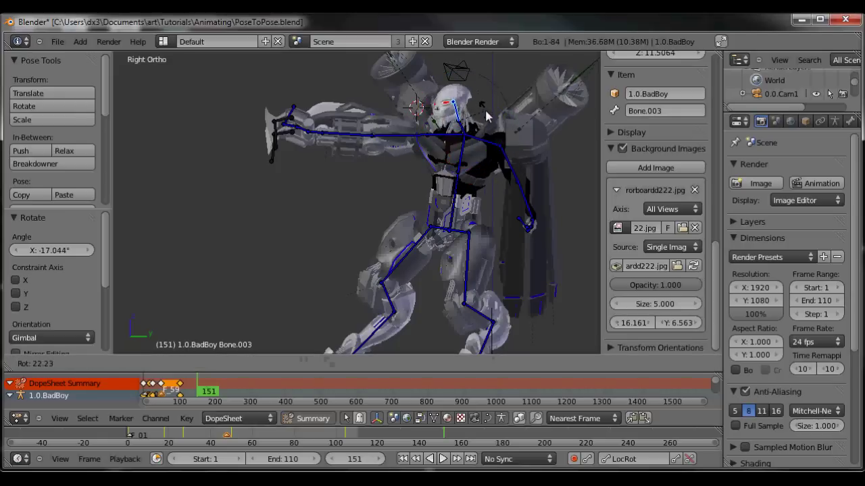
pyautogui.click(487, 116)
# Step: Move the lower torso bone and the footCTL.r control together about -0.9 along the Y axis
pyautogui.scroll(-2, 451, 168)
pyautogui.keyDown('shift'); pyautogui.moveTo(458, 175); pyautogui.dragTo(439, 170, button='middle'); pyautogui.keyUp('shift')
pyautogui.scroll(2, 441, 236)
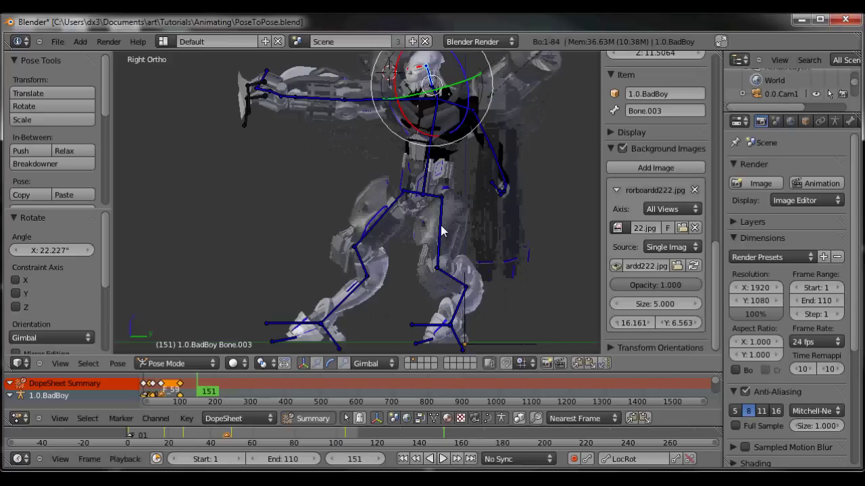
pyautogui.rightClick(300, 327)
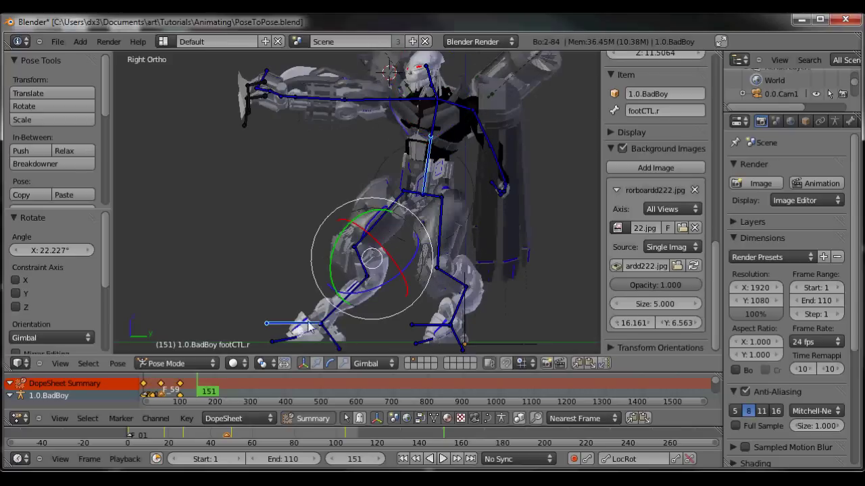
pyautogui.press('g')
pyautogui.press('y')
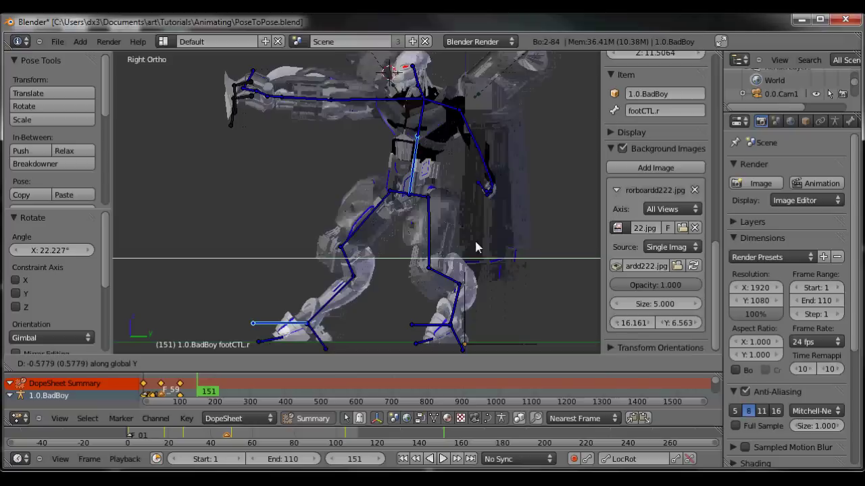
pyautogui.click(471, 247)
# Step: Rotate the FOREARM.R bone about -1.4° to fine-tune the outstretched right arm
pyautogui.scroll(-2, 471, 248)
pyautogui.keyDown('shift'); pyautogui.moveTo(471, 247); pyautogui.dragTo(481, 297, button='middle'); pyautogui.keyUp('shift')
pyautogui.scroll(3, 469, 270)
pyautogui.scroll(-1, 456, 228)
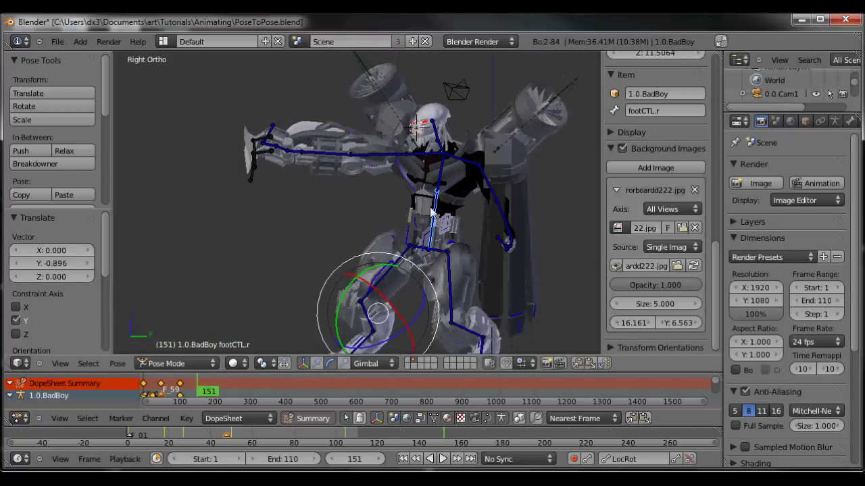
pyautogui.rightClick(387, 158)
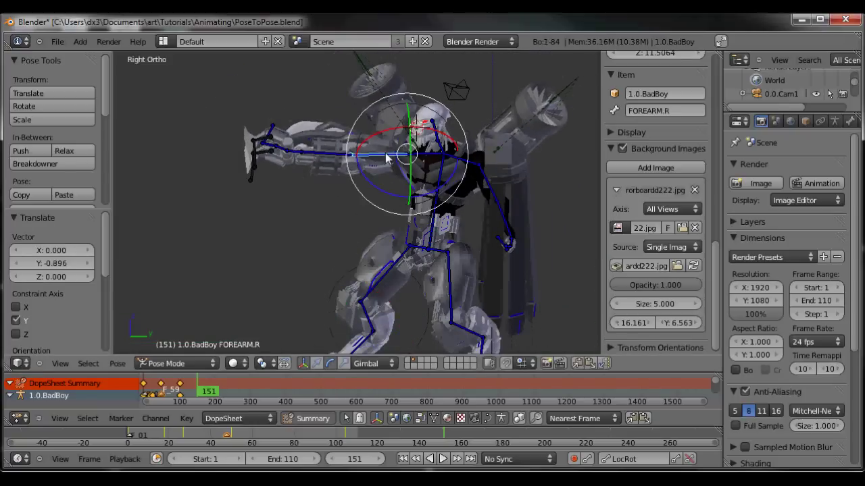
pyautogui.press('r')
pyautogui.click(466, 166)
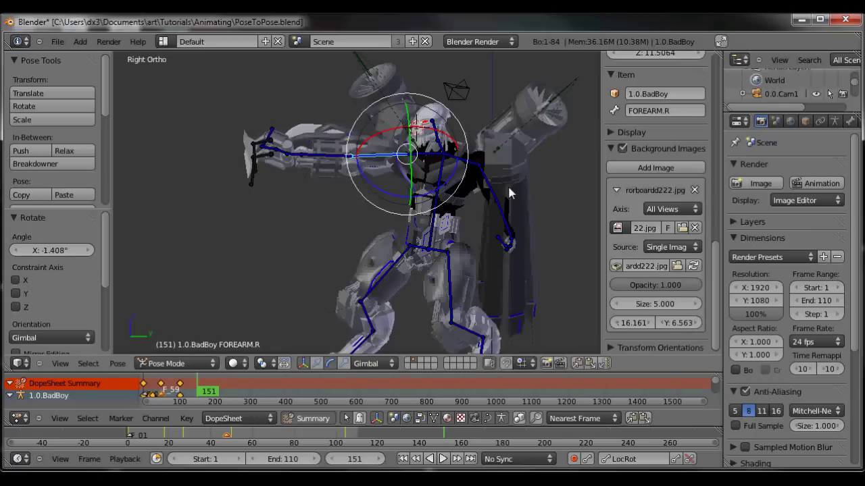
# Step: Pose the right wrist by rotating Bone.014 around Z, first about -30° and again about 51.1°
pyautogui.scroll(-2, 503, 190)
pyautogui.keyDown('shift'); pyautogui.moveTo(472, 170); pyautogui.dragTo(474, 193, button='middle'); pyautogui.keyUp('shift')
pyautogui.scroll(3, 344, 188)
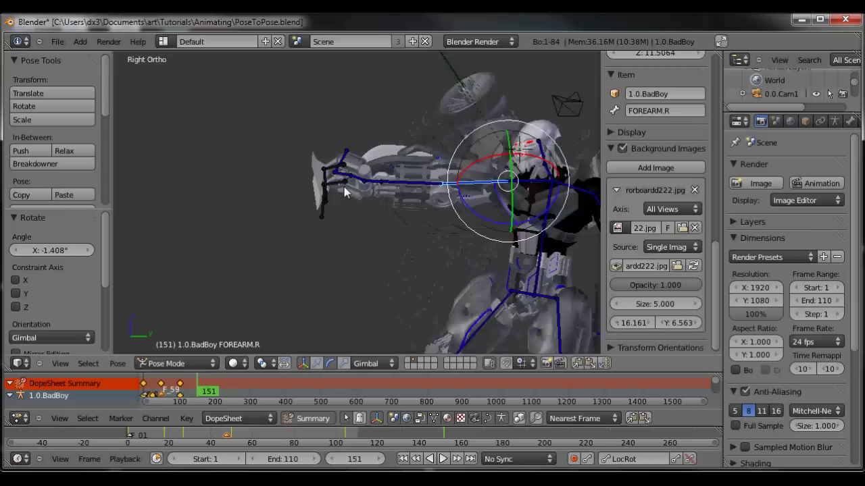
pyautogui.scroll(1, 344, 192)
pyautogui.rightClick(387, 189)
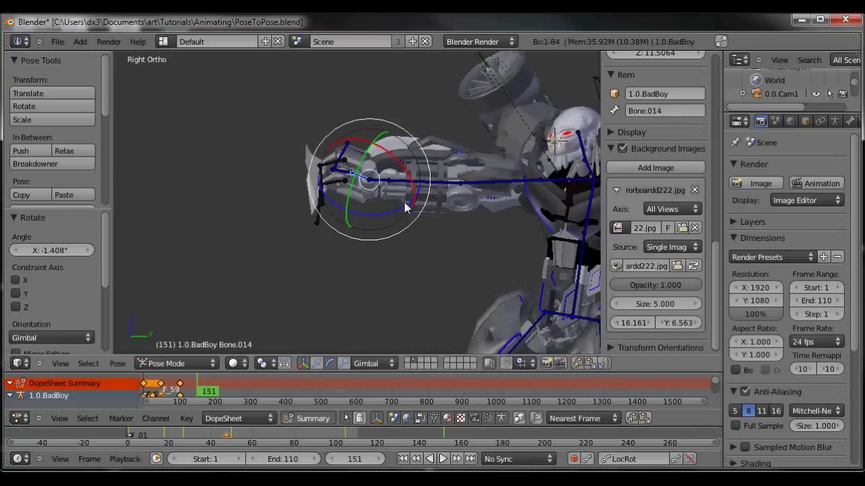
pyautogui.press('r')
pyautogui.press('z')
pyautogui.click(387, 221)
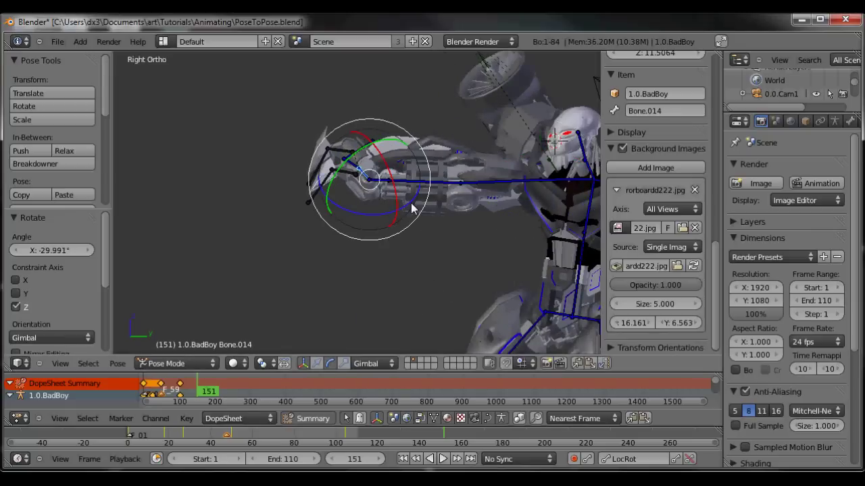
pyautogui.moveTo(396, 208); pyautogui.dragTo(394, 181, button='middle')
pyautogui.moveTo(362, 180); pyautogui.dragTo(385, 165)
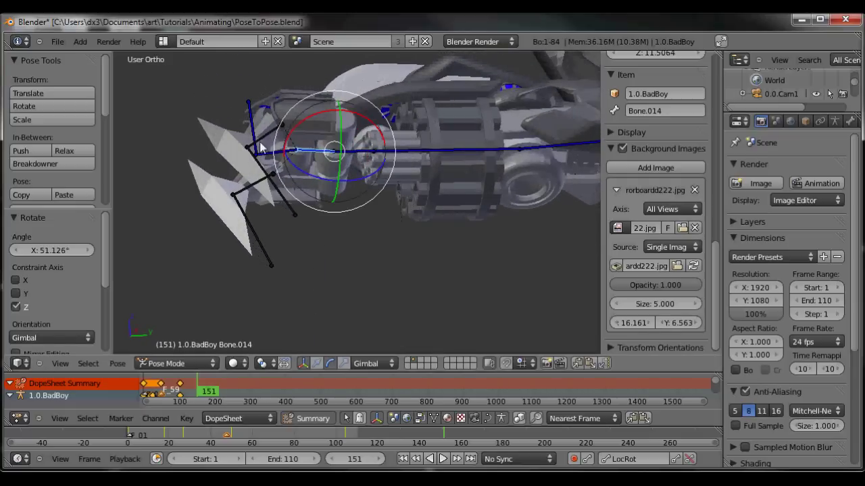
# Step: Curl the base bones of the right hand's two claws, rotating Bone.074 about -43.1° around Z
pyautogui.rightClick(270, 135)
pyautogui.moveTo(300, 156); pyautogui.dragTo(330, 145)
pyautogui.moveTo(334, 148); pyautogui.dragTo(432, 208, button='middle')
pyautogui.moveTo(347, 193); pyautogui.dragTo(293, 210, button='middle')
pyautogui.moveTo(264, 182); pyautogui.dragTo(229, 190, button='middle')
pyautogui.rightClick(231, 195)
pyautogui.moveTo(240, 210); pyautogui.dragTo(273, 203)
pyautogui.moveTo(332, 196); pyautogui.dragTo(314, 162, button='middle')
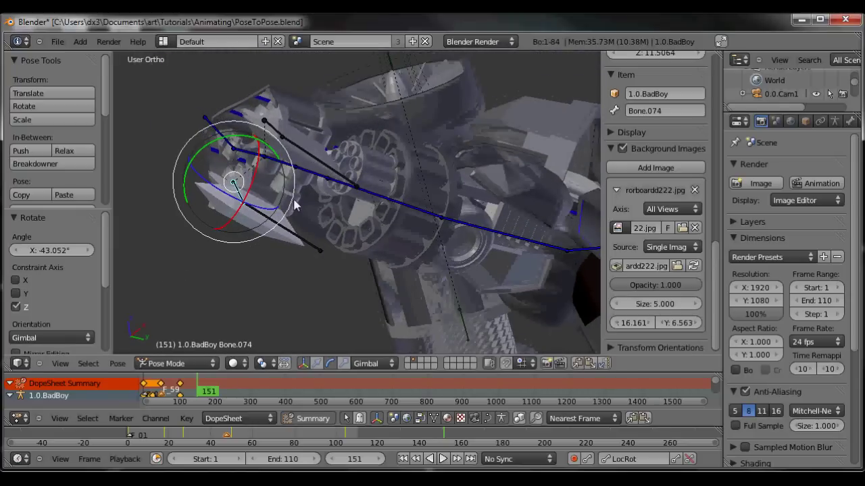
# Step: Bend the tip bones of the right hand's claws, rotating Bone.077 about 15.7° around Z
pyautogui.rightClick(296, 235)
pyautogui.moveTo(267, 230); pyautogui.dragTo(283, 227)
pyautogui.rightClick(313, 161)
pyautogui.moveTo(371, 173); pyautogui.dragTo(338, 206, button='middle')
pyautogui.moveTo(309, 167); pyautogui.dragTo(331, 172)
pyautogui.moveTo(348, 180); pyautogui.dragTo(453, 206, button='middle')
pyautogui.scroll(2, 454, 207)
pyautogui.scroll(1, 274, 158)
pyautogui.keyDown('shift'); pyautogui.moveTo(276, 144); pyautogui.dragTo(312, 161, button='middle'); pyautogui.keyUp('shift')
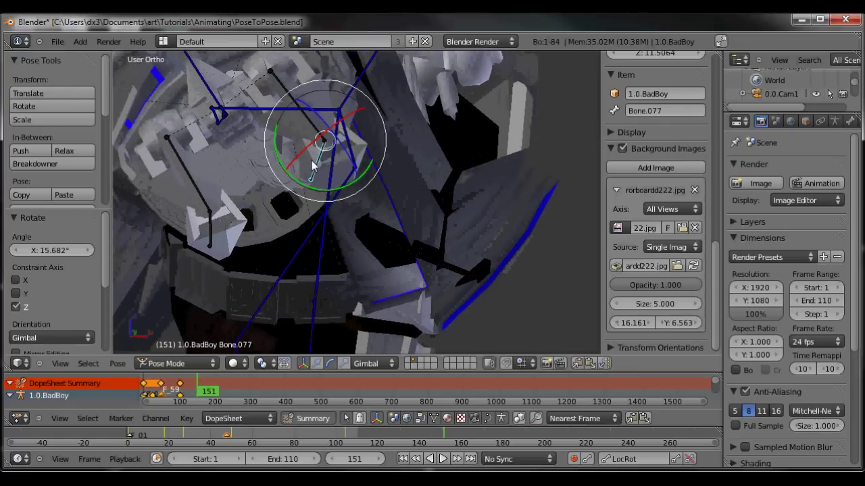
# Step: Twist the right claw base bones around Y: Bone.076 about 8.8° and Bone.074 about 9.1°
pyautogui.keyDown('shift'); pyautogui.moveTo(303, 100); pyautogui.dragTo(305, 124, button='middle'); pyautogui.keyUp('shift')
pyautogui.moveTo(308, 126); pyautogui.dragTo(314, 118)
pyautogui.moveTo(288, 71); pyautogui.dragTo(287, 77)
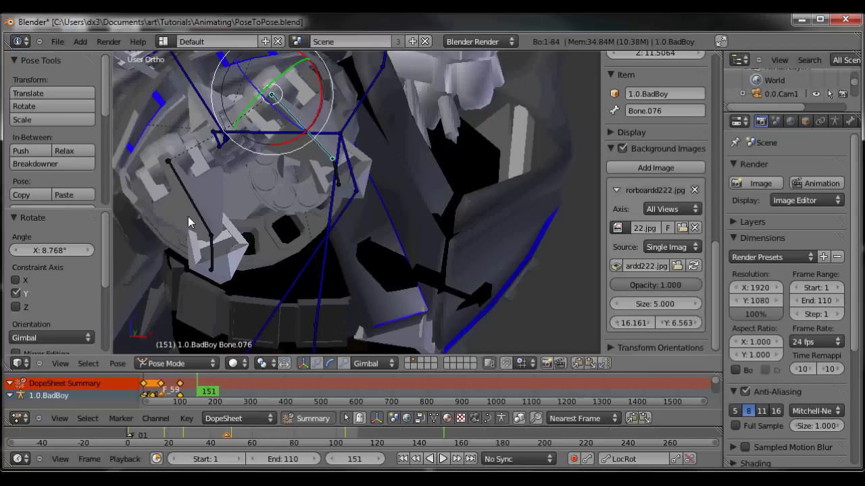
pyautogui.moveTo(202, 133); pyautogui.dragTo(194, 133)
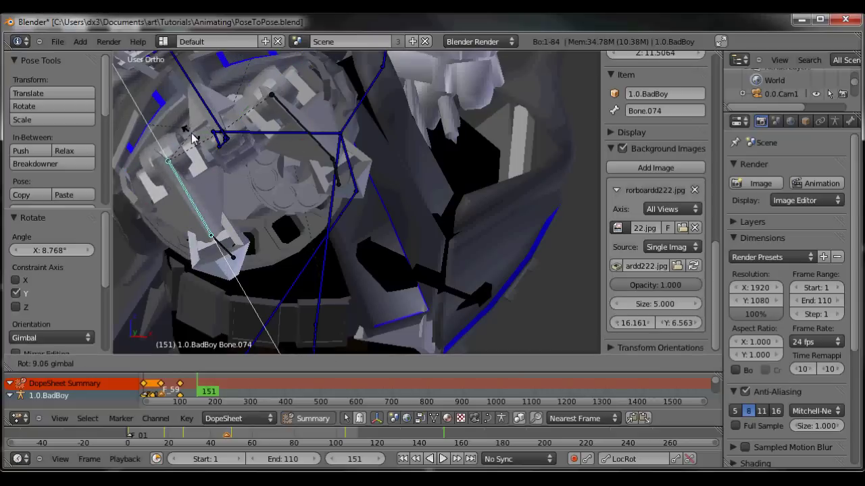
pyautogui.click(193, 138)
pyautogui.moveTo(323, 183); pyautogui.dragTo(431, 198, button='middle')
pyautogui.scroll(-3, 322, 181)
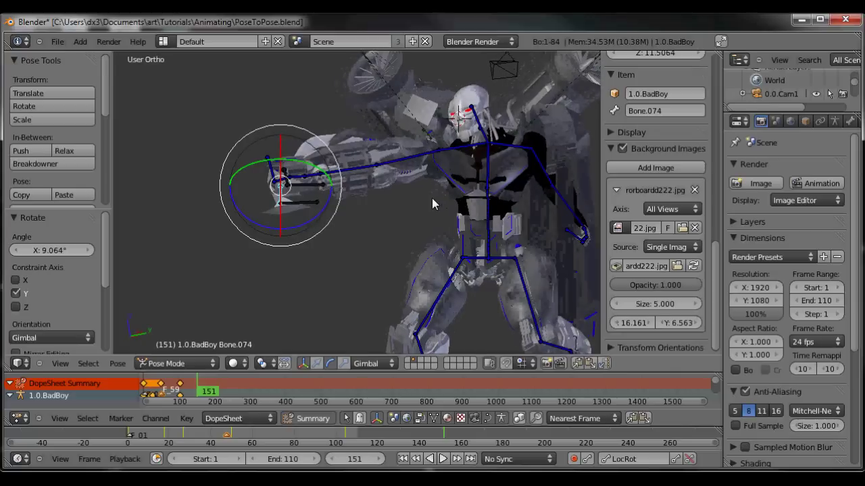
# Step: Bend the left elbow with FOREARM.L, including a rotation of about -19.9° around Z
pyautogui.press('KP_3')
pyautogui.rightClick(532, 227)
pyautogui.moveTo(569, 236); pyautogui.dragTo(542, 244, button='middle')
pyautogui.moveTo(538, 246); pyautogui.dragTo(535, 225)
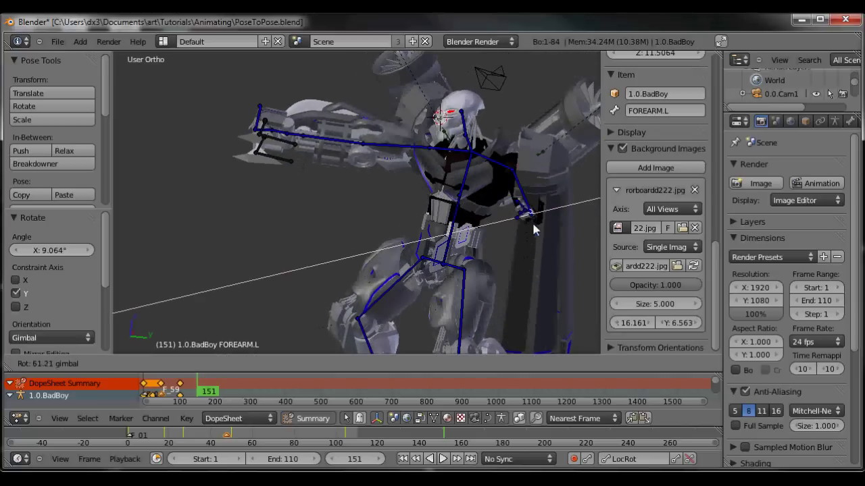
pyautogui.click(540, 233)
pyautogui.moveTo(539, 233); pyautogui.dragTo(519, 234, button='middle')
pyautogui.moveTo(501, 245); pyautogui.dragTo(523, 260)
pyautogui.moveTo(559, 224); pyautogui.dragTo(553, 236)
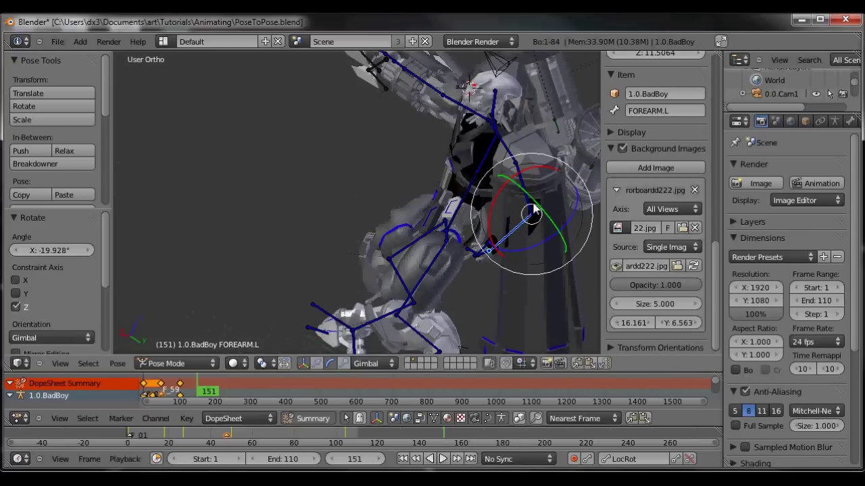
# Step: Adjust the left upper arm with BICEP.L, including a rotation of about 15.3° around X
pyautogui.rightClick(529, 198)
pyautogui.moveTo(564, 178); pyautogui.dragTo(565, 171)
pyautogui.moveTo(525, 211); pyautogui.dragTo(515, 220)
pyautogui.moveTo(567, 227); pyautogui.dragTo(504, 216, button='middle')
pyautogui.moveTo(424, 231); pyautogui.dragTo(354, 177, button='middle')
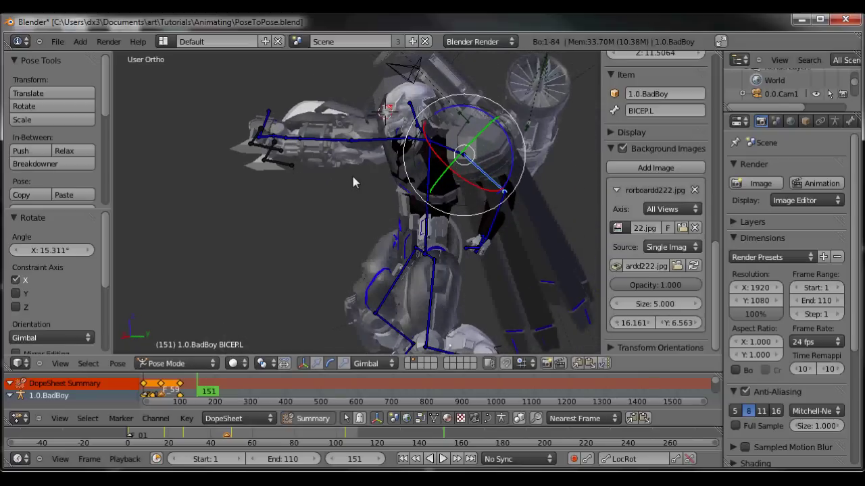
pyautogui.press('KP_3')
pyautogui.scroll(-2, 353, 176)
pyautogui.keyDown('shift'); pyautogui.moveTo(374, 180); pyautogui.dragTo(381, 191, button='middle'); pyautogui.keyUp('shift')
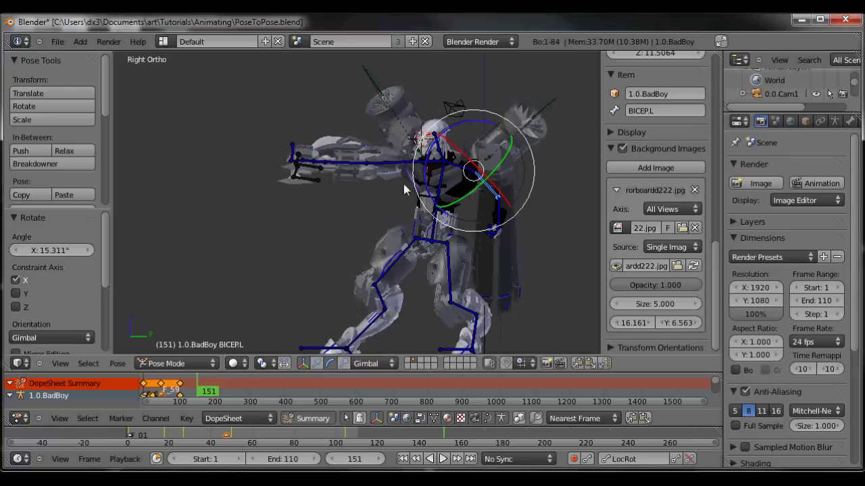
# Step: Insert a LocRot keyframe for all bones of the rig at frame 151
pyautogui.press('a')
pyautogui.press('a')
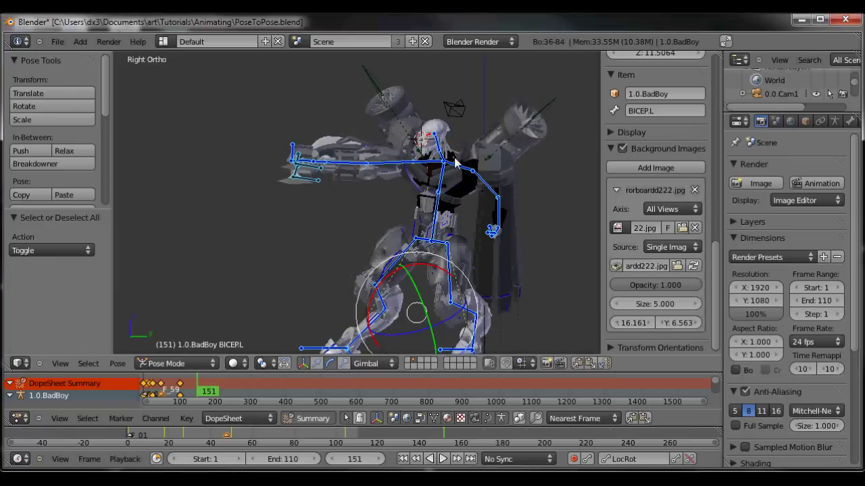
pyautogui.press('i')
# Step: Move the footCTL.r keyframe at frame 104 to frame 118 in the DopeSheet
pyautogui.moveTo(441, 431); pyautogui.dragTo(345, 431)
pyautogui.scroll(-2, 516, 309)
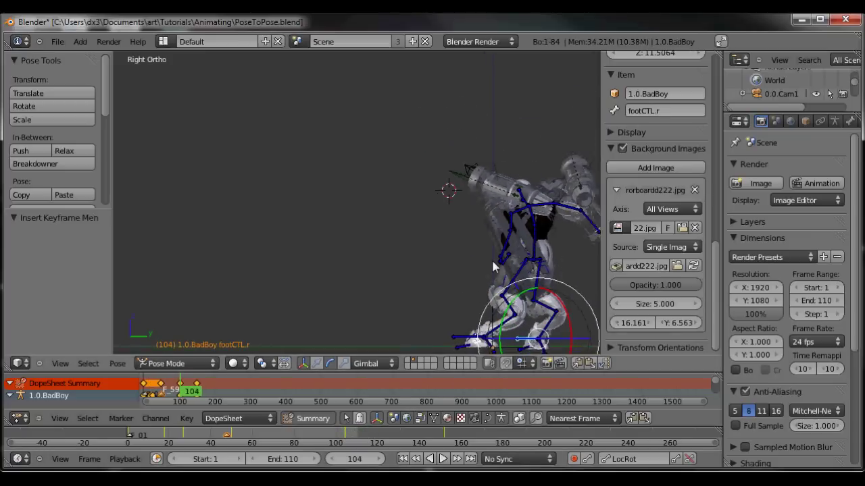
pyautogui.keyDown('shift'); pyautogui.moveTo(507, 281); pyautogui.dragTo(485, 258, button='middle'); pyautogui.keyUp('shift')
pyautogui.scroll(4, 229, 384)
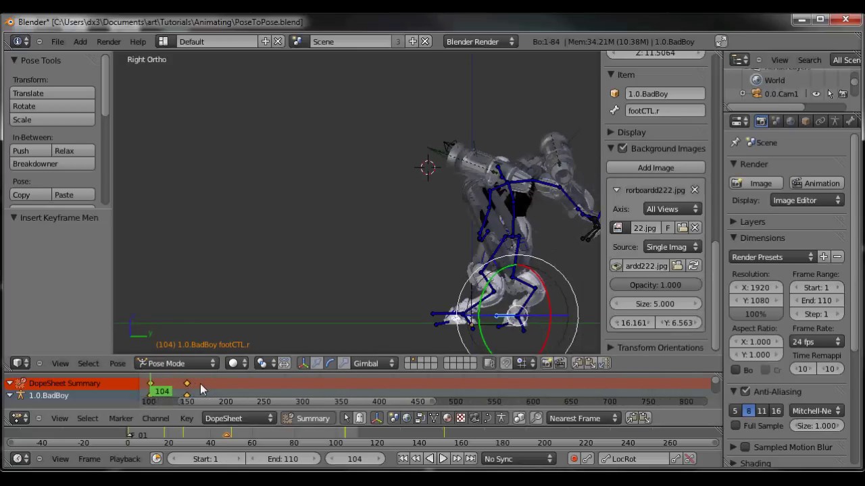
pyautogui.moveTo(253, 385); pyautogui.dragTo(360, 382, button='middle')
pyautogui.scroll(6, 348, 381)
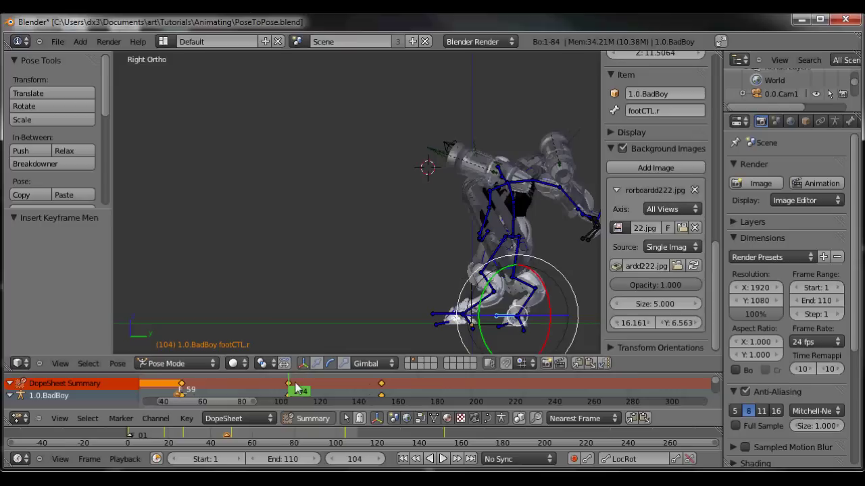
pyautogui.scroll(3, 290, 384)
pyautogui.moveTo(298, 384); pyautogui.dragTo(317, 384, button='middle')
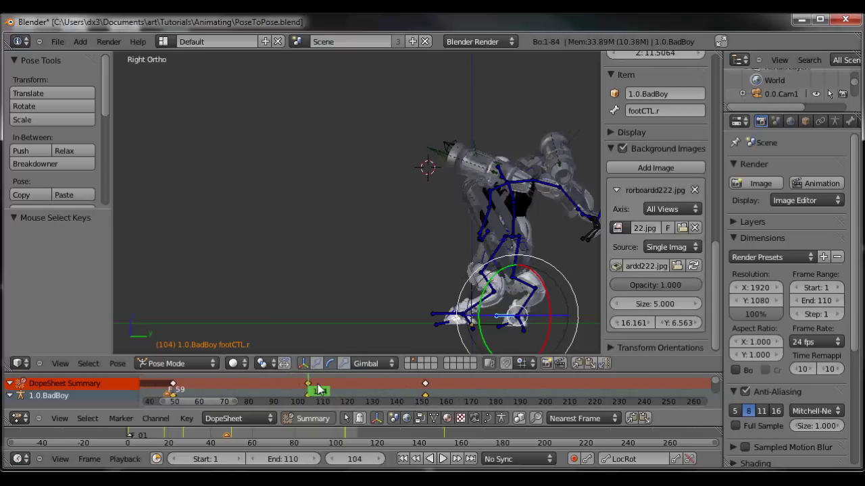
pyautogui.press('g')
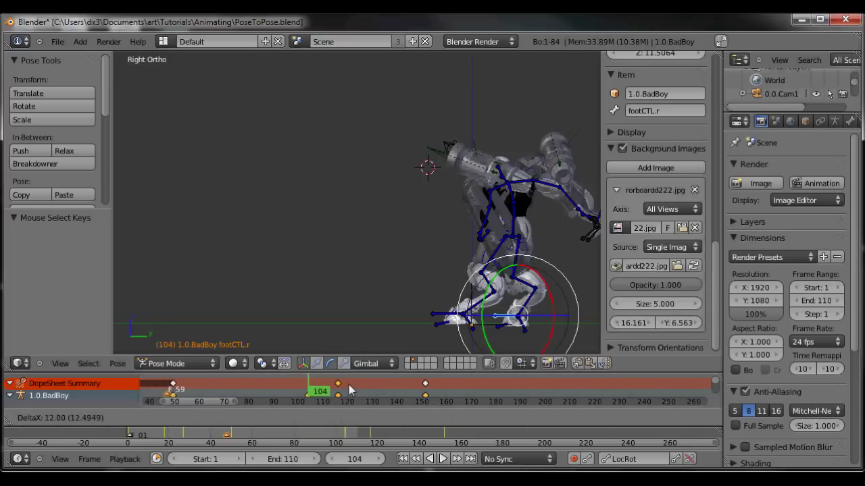
pyautogui.click(353, 389)
pyautogui.moveTo(321, 390)
pyautogui.mouseDown()
pyautogui.moveTo(438, 391)
pyautogui.moveTo(339, 390)
pyautogui.moveTo(359, 390)
pyautogui.moveTo(312, 400)
pyautogui.mouseUp()
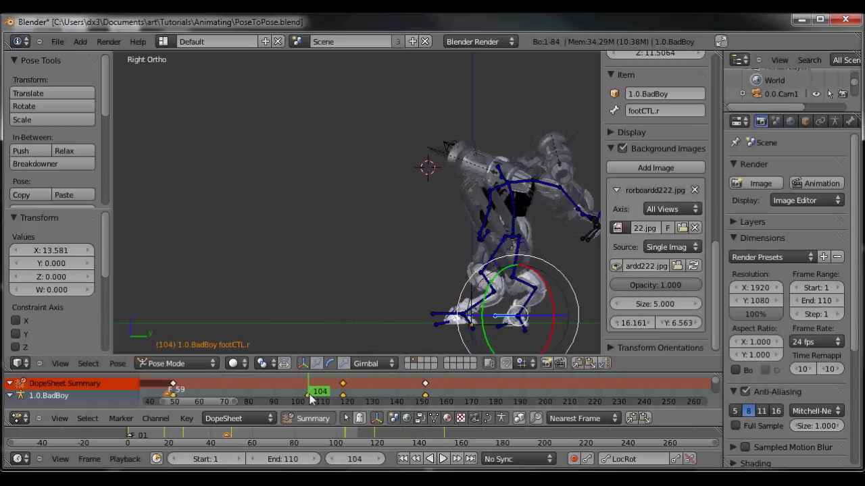
# Step: At frame 134, turn the head bone Bone.003 about -17° around Y and insert a LocRot keyframe
pyautogui.scroll(2, 508, 179)
pyautogui.rightClick(500, 180)
pyautogui.moveTo(498, 198); pyautogui.dragTo(515, 204, button='middle')
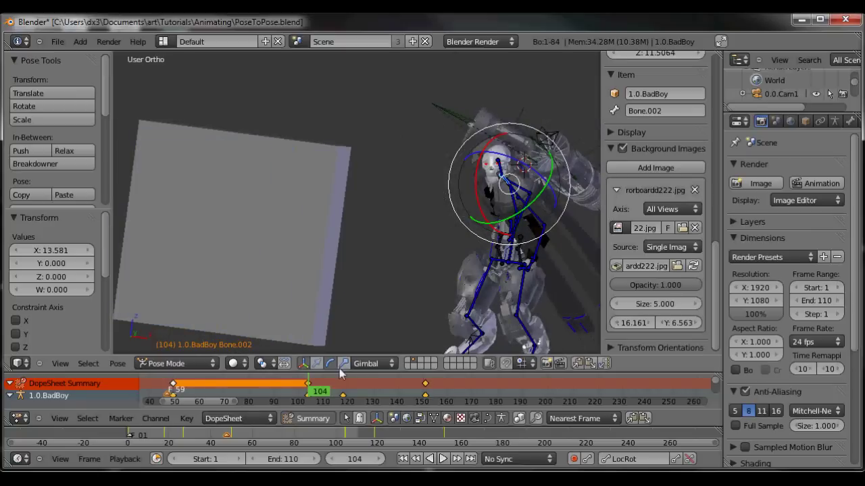
pyautogui.moveTo(311, 384); pyautogui.dragTo(384, 387)
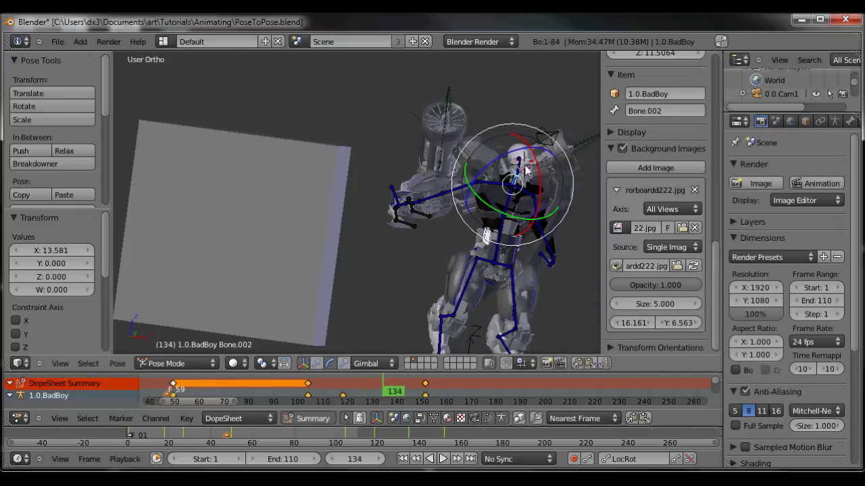
pyautogui.moveTo(531, 186); pyautogui.dragTo(527, 194)
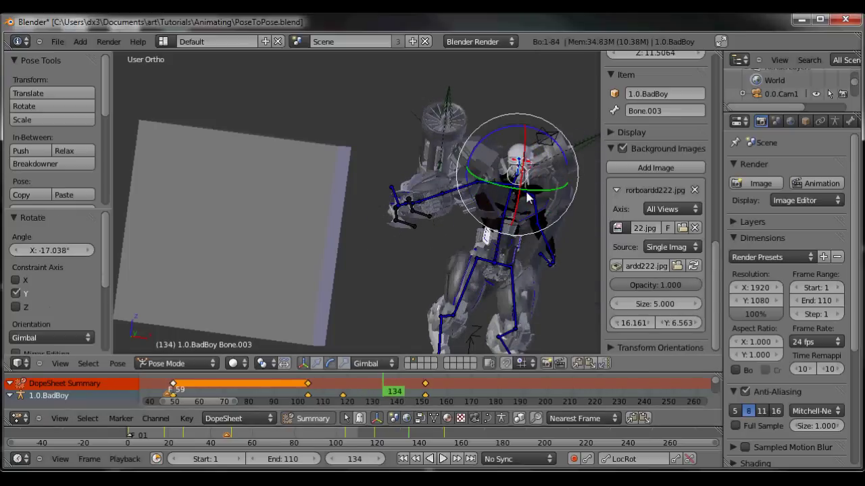
pyautogui.press('i')
# Step: At frame 151, rotate Bone.003 about -25.2° around Y and keyframe the head
pyautogui.moveTo(385, 388); pyautogui.dragTo(424, 389)
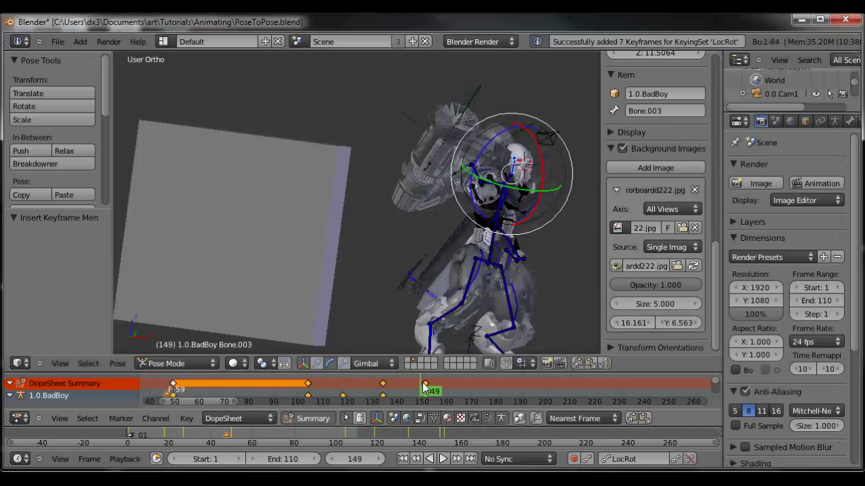
pyautogui.moveTo(537, 196); pyautogui.dragTo(526, 199)
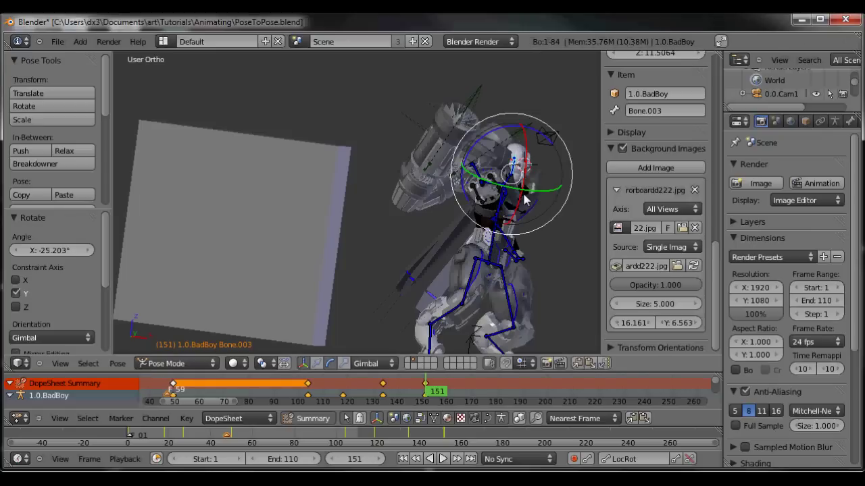
pyautogui.press('i')
# Step: Go back to frame 103 in the right side view and set the background image's opacity to 0
pyautogui.moveTo(422, 395); pyautogui.dragTo(308, 388)
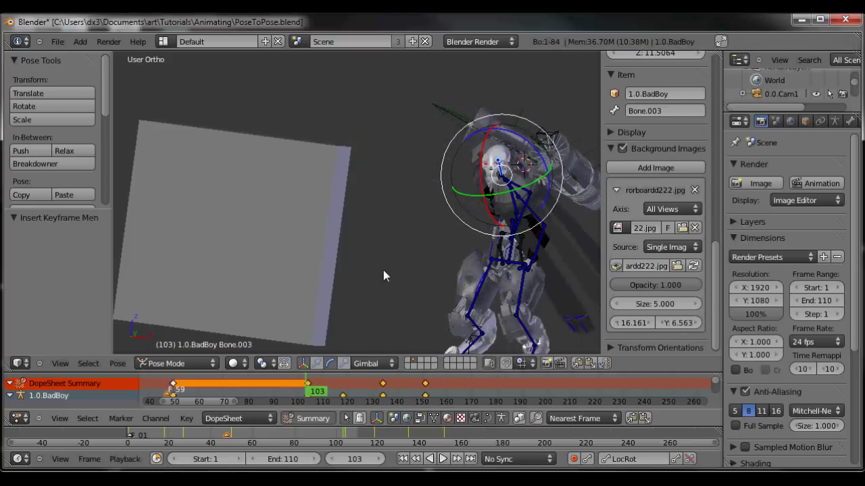
pyautogui.press('KP_3')
pyautogui.scroll(-1, 358, 319)
pyautogui.keyDown('shift'); pyautogui.moveTo(362, 297); pyautogui.dragTo(412, 282, button='middle'); pyautogui.keyUp('shift')
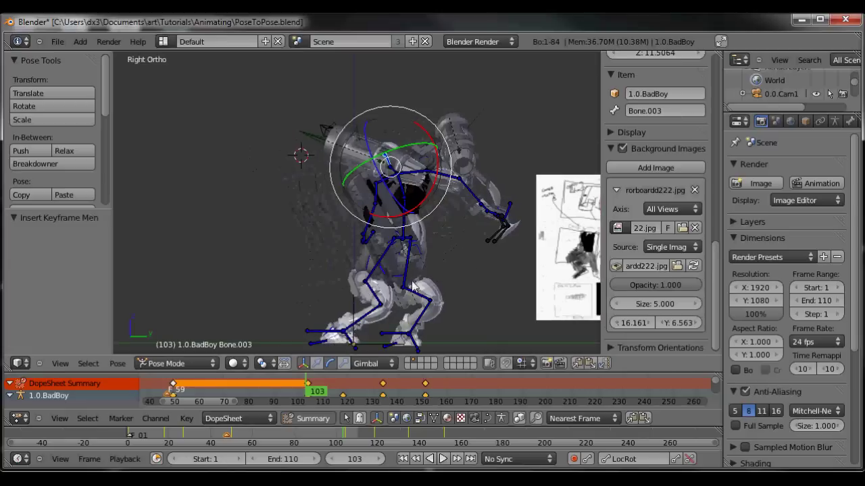
pyautogui.moveTo(665, 284); pyautogui.dragTo(534, 289)
pyautogui.keyDown('shift'); pyautogui.moveTo(418, 306); pyautogui.dragTo(449, 278, button='middle'); pyautogui.keyUp('shift')
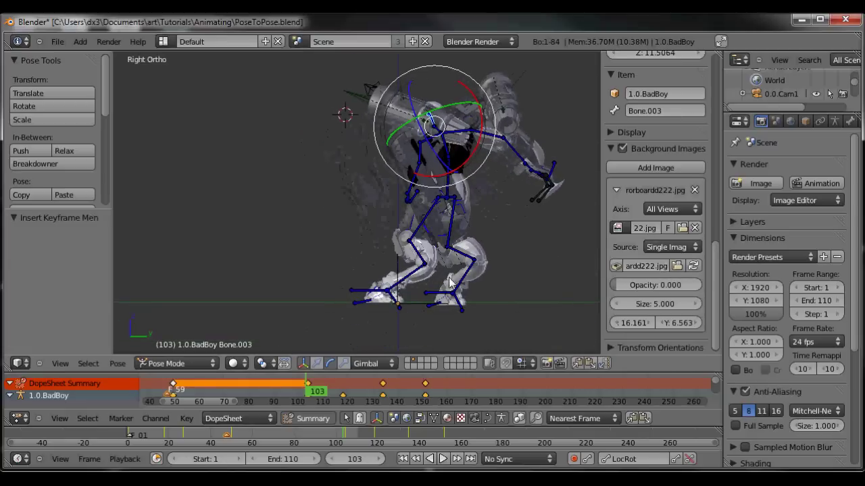
# Step: At frame 118, move the torso control Bone about -1.33 in Y and 0.5 in Z, and keyframe it
pyautogui.moveTo(307, 387); pyautogui.dragTo(425, 381)
pyautogui.moveTo(408, 383); pyautogui.dragTo(344, 386)
pyautogui.rightClick(430, 181)
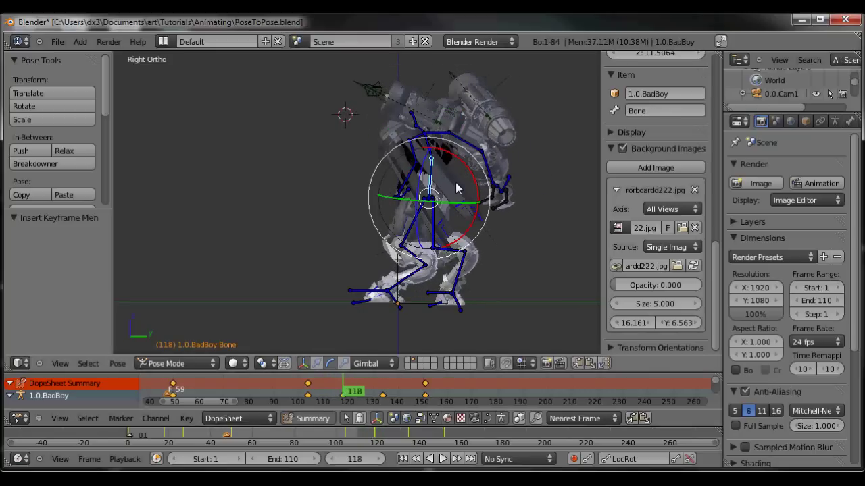
pyautogui.press('g')
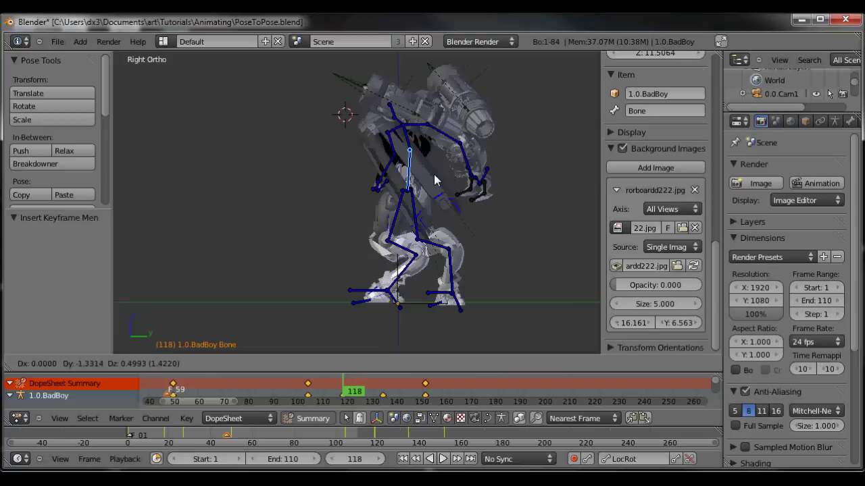
pyautogui.click(435, 180)
pyautogui.press('i')
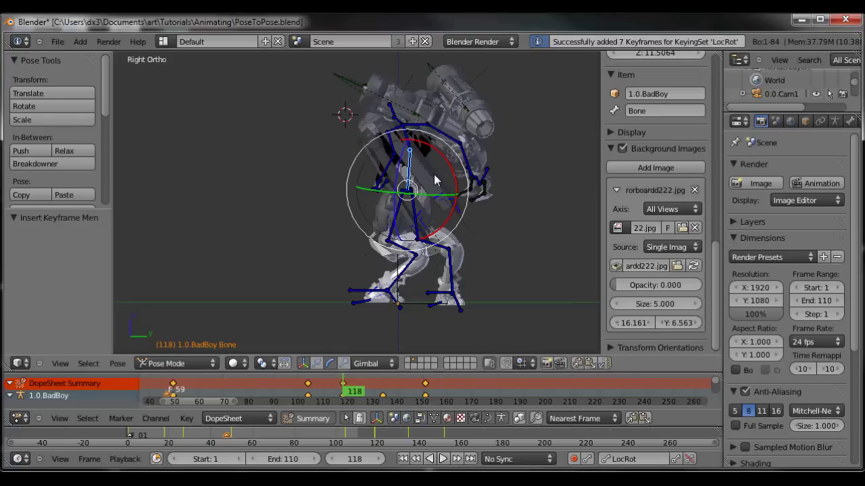
# Step: Raise the torso control Bone slightly at frame 118 and insert another LocRot keyframe over it
pyautogui.moveTo(341, 390)
pyautogui.mouseDown()
pyautogui.moveTo(433, 392)
pyautogui.moveTo(319, 399)
pyautogui.moveTo(344, 390)
pyautogui.mouseUp()
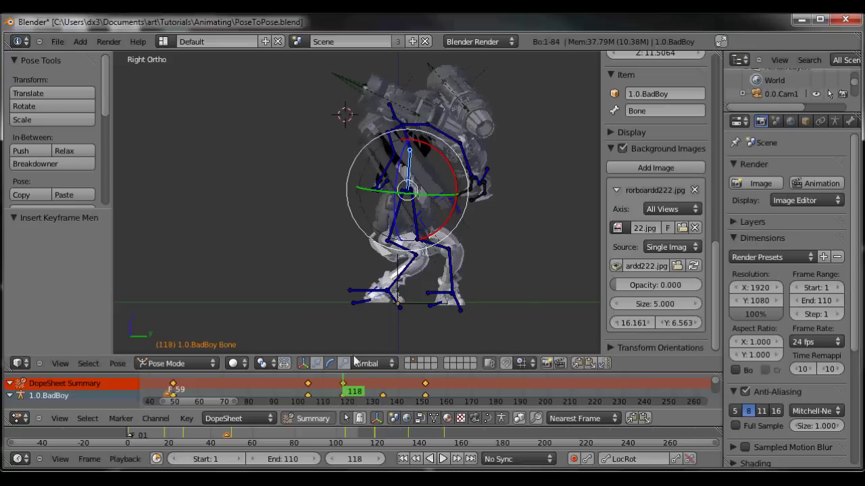
pyautogui.press('g')
pyautogui.click(401, 211)
pyautogui.press('i')
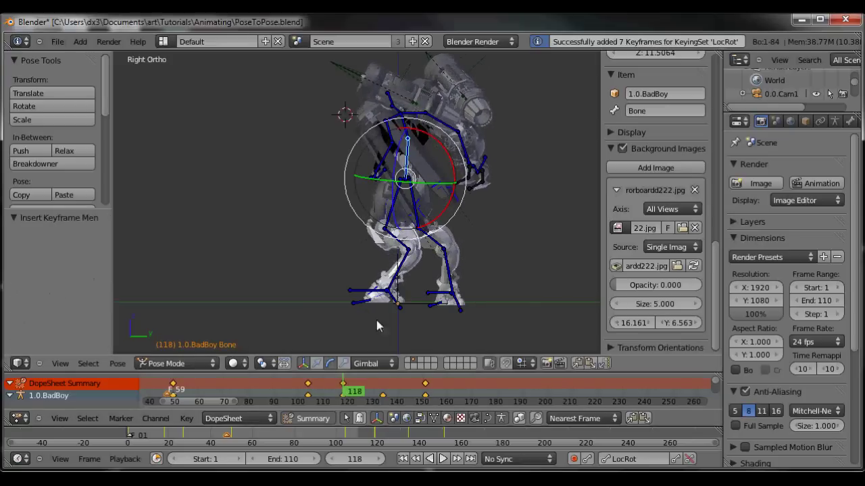
# Step: At frame 118, move the torso control Bone about -0.33 in Y and -0.58 in Z, and keyframe it
pyautogui.moveTo(341, 385)
pyautogui.mouseDown()
pyautogui.moveTo(315, 387)
pyautogui.moveTo(389, 390)
pyautogui.moveTo(347, 395)
pyautogui.mouseUp()
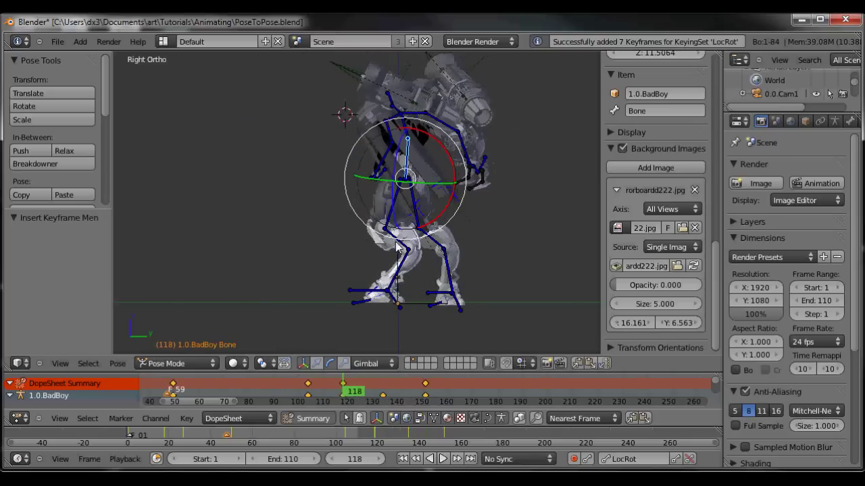
pyautogui.press('g')
pyautogui.click(399, 229)
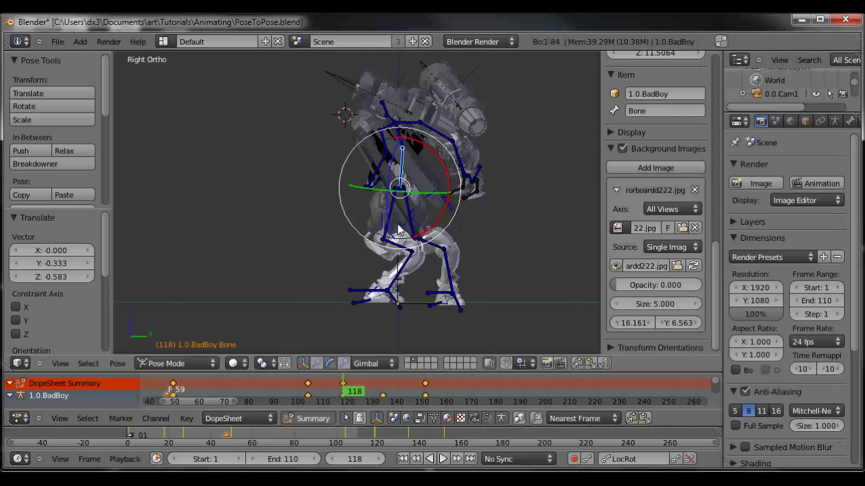
pyautogui.press('i')
# Step: At frame 131, try moving footCTL.r about -0.62 in Y and 1.04 in Z and rotating it about -34.3°
pyautogui.moveTo(348, 383); pyautogui.dragTo(386, 390)
pyautogui.rightClick(397, 291)
pyautogui.press('g')
pyautogui.click(408, 278)
pyautogui.press('r')
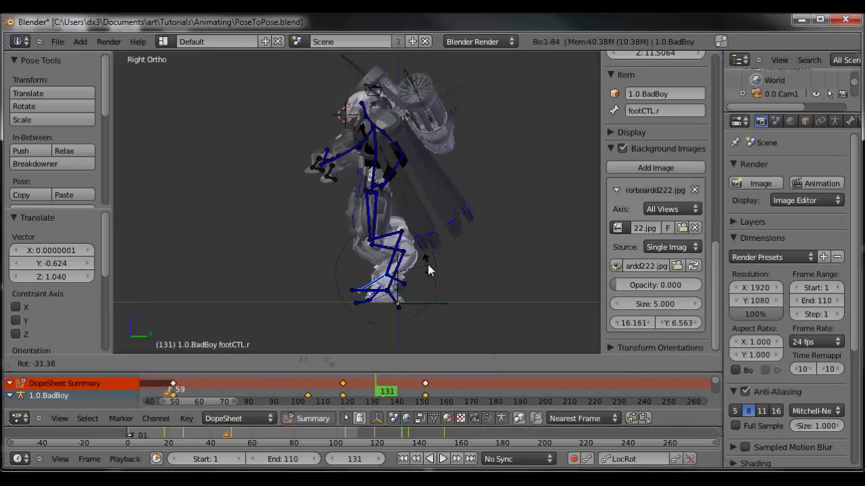
pyautogui.click(427, 269)
# Step: Review the motion around frame 142, then at frame 121 rotate the CHEST bone about 20.3° around X
pyautogui.moveTo(375, 384); pyautogui.dragTo(404, 393)
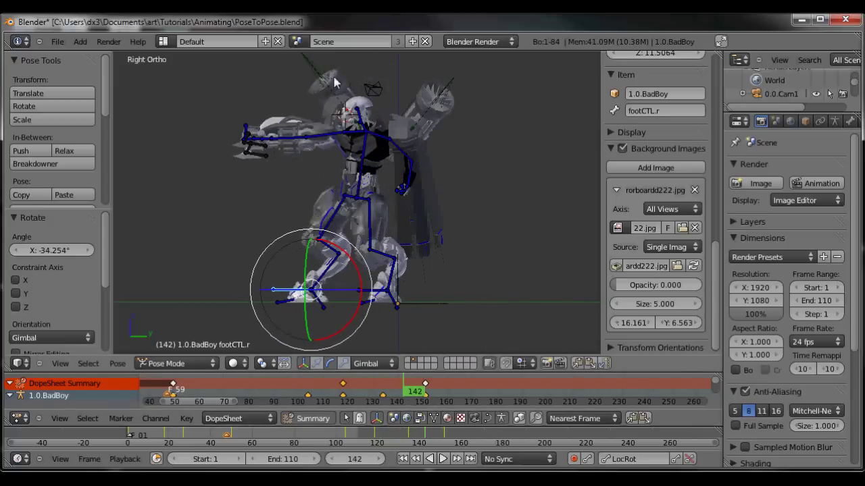
pyautogui.scroll(-1, 320, 158)
pyautogui.keyDown('shift'); pyautogui.moveTo(318, 156); pyautogui.dragTo(349, 165, button='middle'); pyautogui.keyUp('shift')
pyautogui.scroll(2, 364, 154)
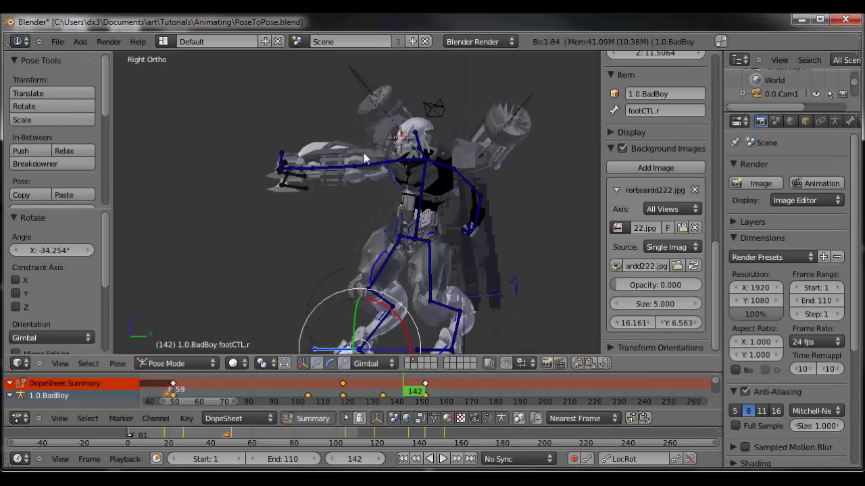
pyautogui.scroll(-2, 363, 154)
pyautogui.moveTo(420, 381); pyautogui.dragTo(352, 397)
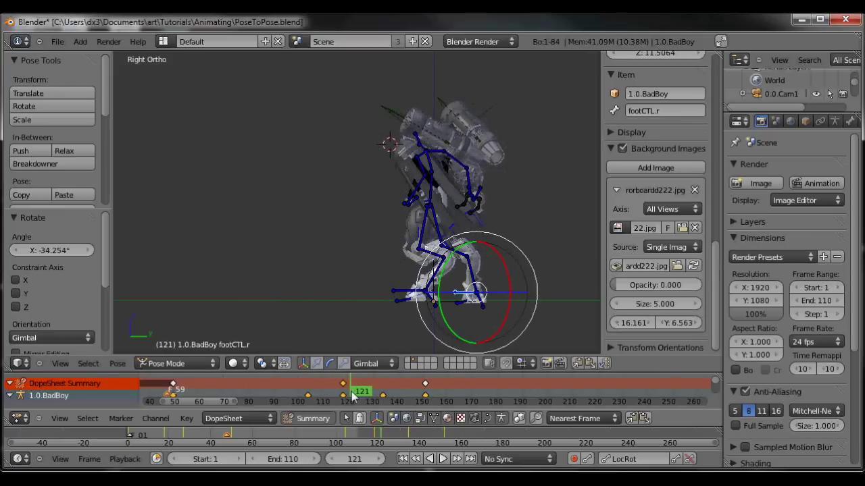
pyautogui.rightClick(430, 169)
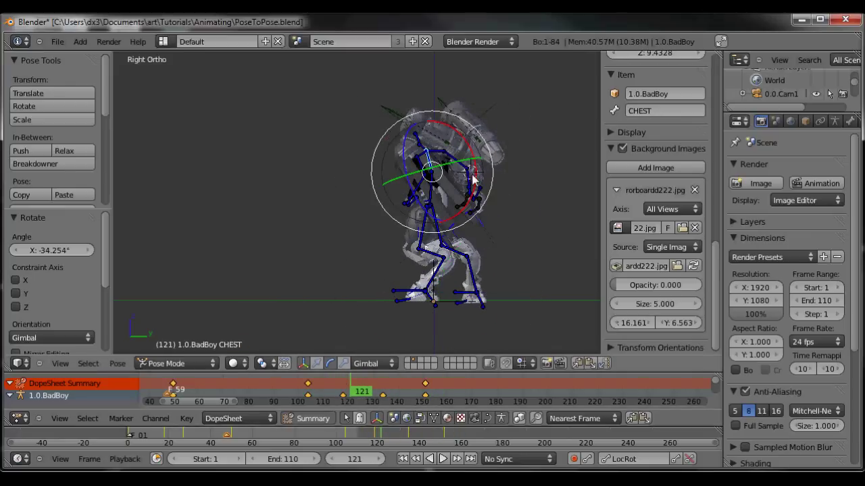
pyautogui.moveTo(474, 183); pyautogui.dragTo(469, 199)
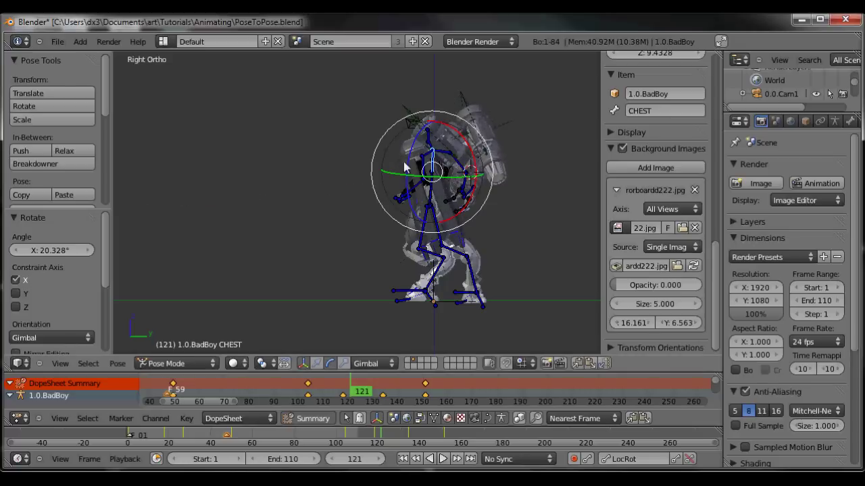
# Step: Rotate the CHEST bone about -11.8° around Z and -8.1° around Y, and insert a LocRot keyframe at frame 121
pyautogui.moveTo(403, 162); pyautogui.dragTo(409, 157)
pyautogui.click(439, 166)
pyautogui.press('r')
pyautogui.press('z')
pyautogui.press('z')
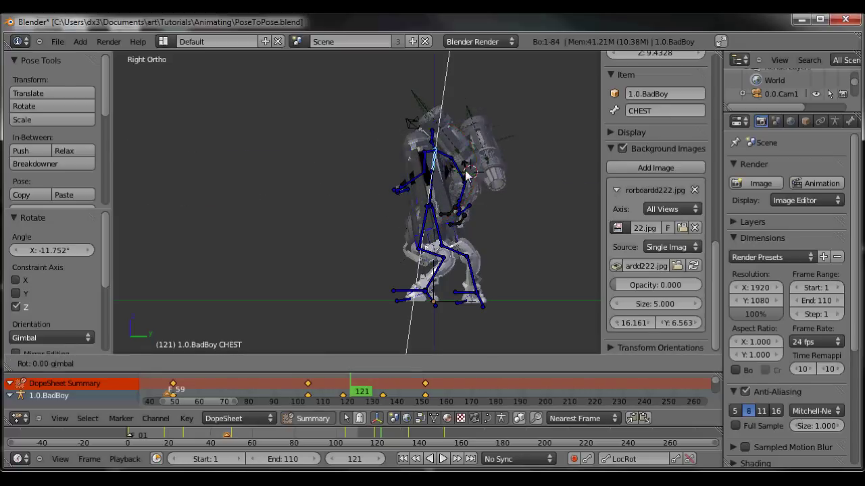
pyautogui.moveTo(462, 167); pyautogui.dragTo(461, 167)
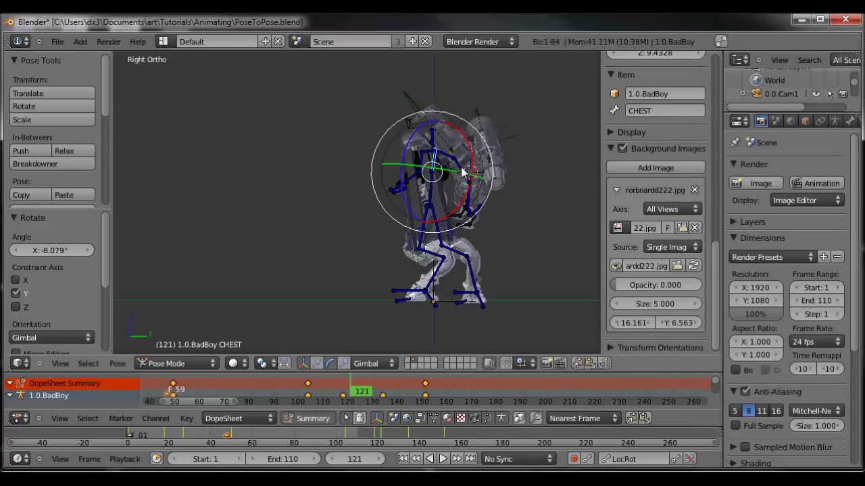
pyautogui.press('i')
pyautogui.moveTo(362, 385)
pyautogui.mouseDown()
pyautogui.moveTo(338, 387)
pyautogui.moveTo(404, 385)
pyautogui.moveTo(323, 385)
pyautogui.moveTo(371, 385)
pyautogui.moveTo(338, 377)
pyautogui.moveTo(362, 369)
pyautogui.moveTo(362, 384)
pyautogui.mouseUp()
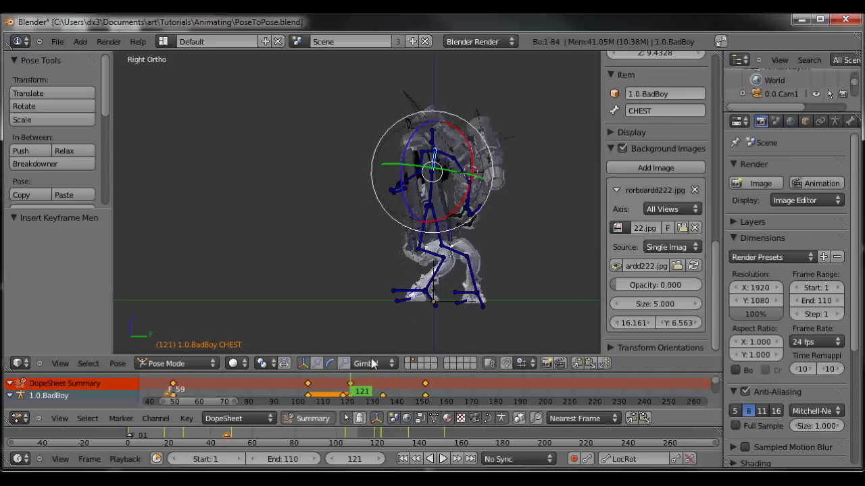
# Step: Rotate the arm bones Bone.013 and FOREARM.R to fold the arm in at frame 121, and insert LocRot keyframes for both
pyautogui.rightClick(470, 191)
pyautogui.moveTo(499, 172); pyautogui.dragTo(500, 198)
pyautogui.rightClick(463, 168)
pyautogui.moveTo(473, 136); pyautogui.dragTo(477, 158)
pyautogui.press('i')
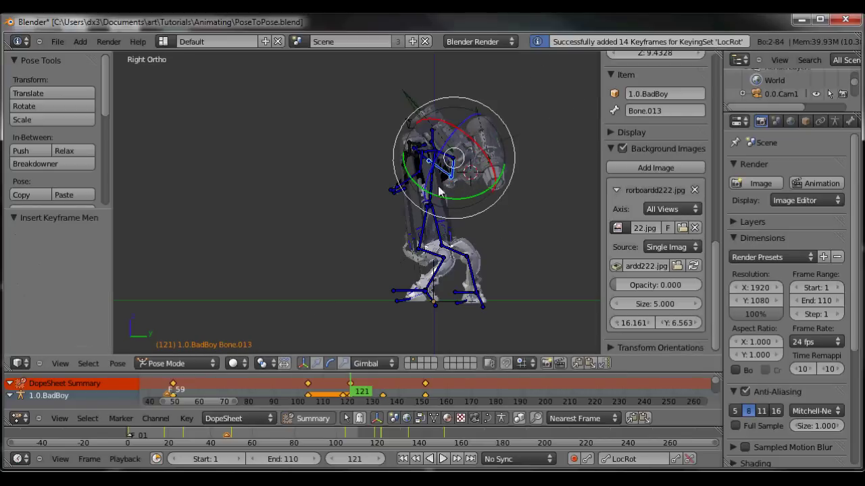
# Step: Insert LocRot keyframes for FOREARM.R and Bone.013 at frame 126 and shift those keys to frame 139
pyautogui.moveTo(348, 385)
pyautogui.mouseDown()
pyautogui.moveTo(323, 384)
pyautogui.moveTo(420, 382)
pyautogui.moveTo(318, 378)
pyautogui.moveTo(409, 368)
pyautogui.moveTo(374, 366)
pyautogui.moveTo(365, 384)
pyautogui.mouseUp()
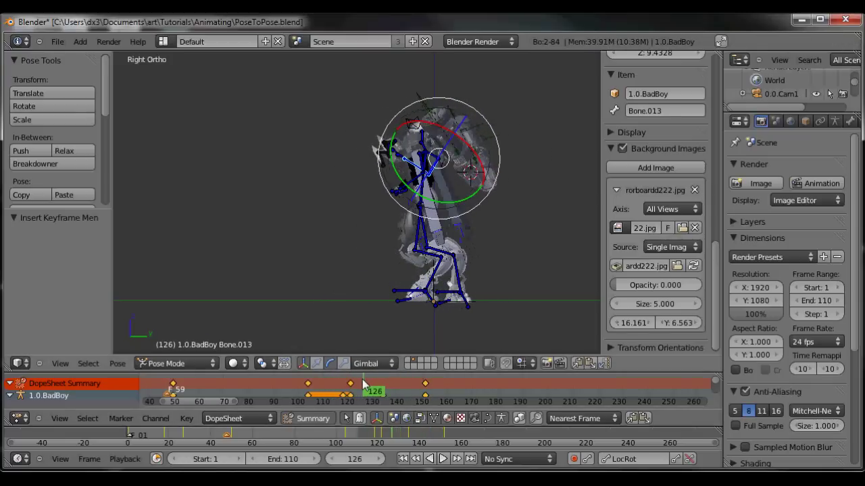
pyautogui.scroll(1, 427, 174)
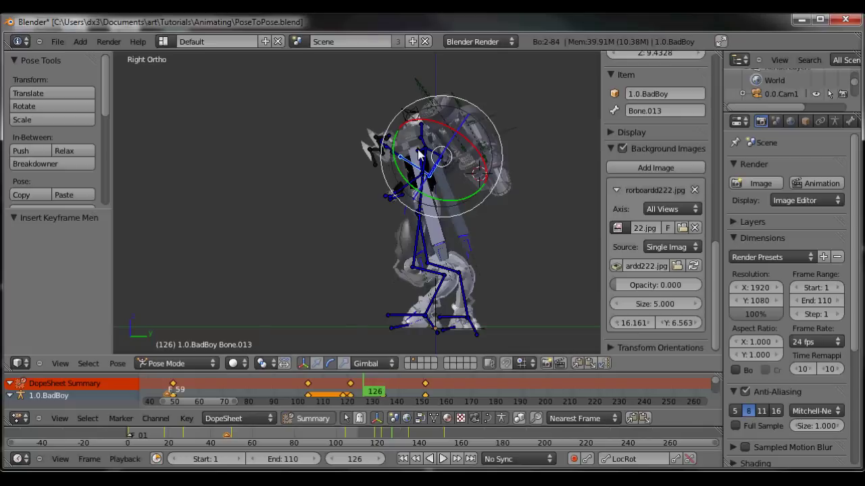
pyautogui.press('i')
pyautogui.moveTo(366, 383); pyautogui.dragTo(358, 385)
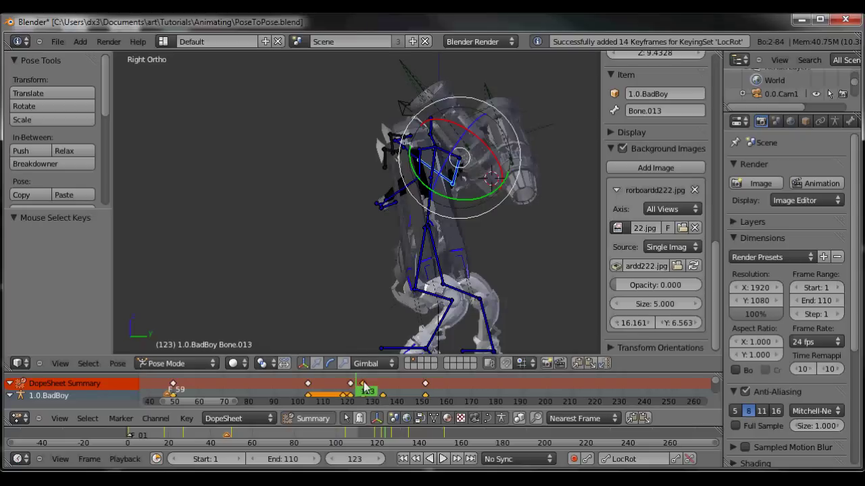
pyautogui.press('g')
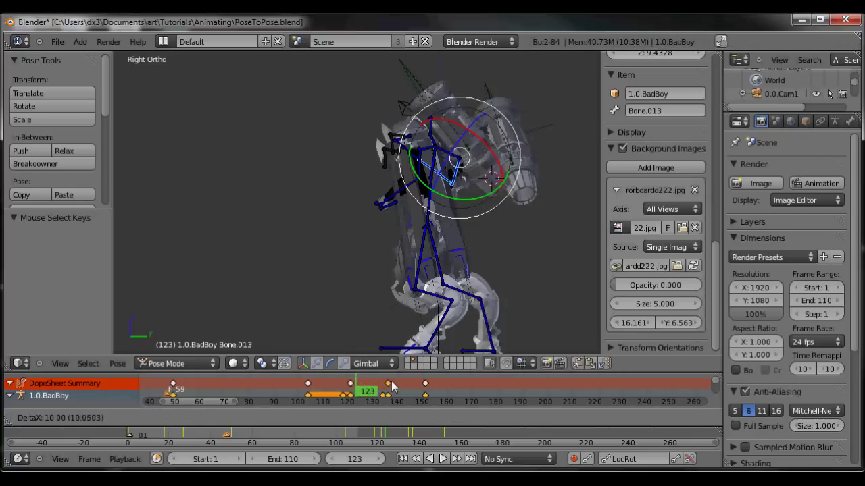
pyautogui.click(395, 381)
# Step: Enlarge the dope sheet to expose the bone channels and insert a LocRot keyframe for FOREARM.R at frame 132
pyautogui.moveTo(372, 375); pyautogui.dragTo(376, 313)
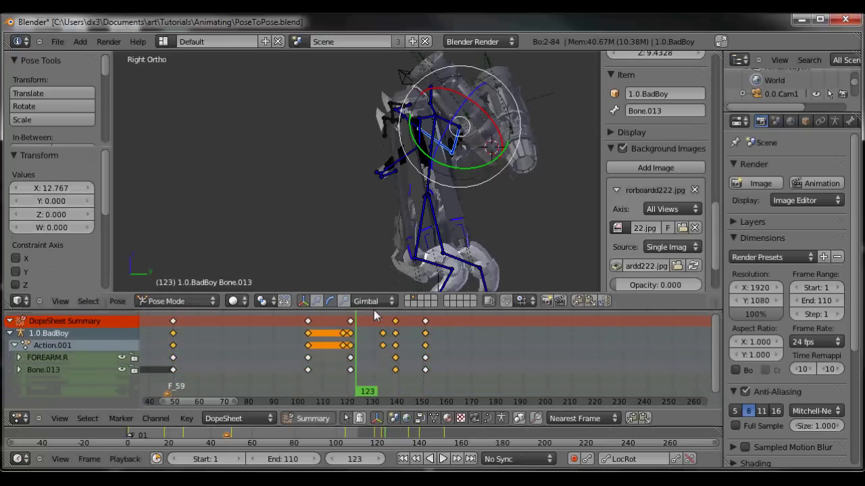
pyautogui.moveTo(351, 377); pyautogui.dragTo(379, 363)
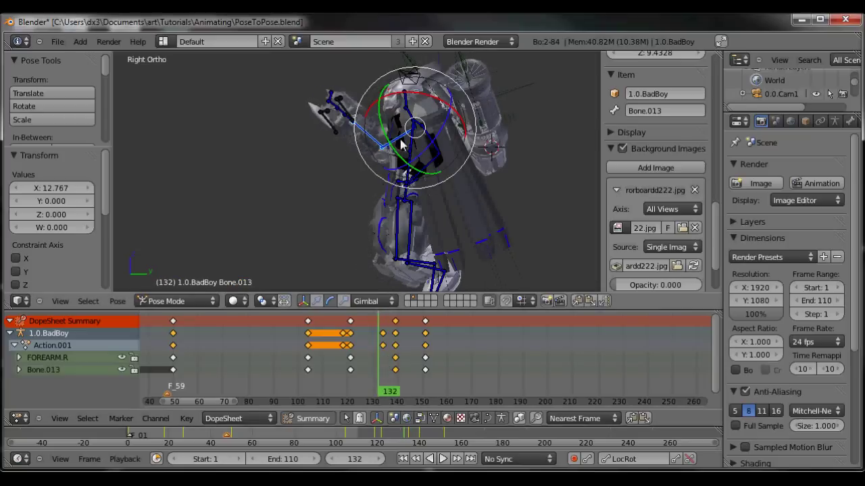
pyautogui.rightClick(401, 136)
pyautogui.press('i')
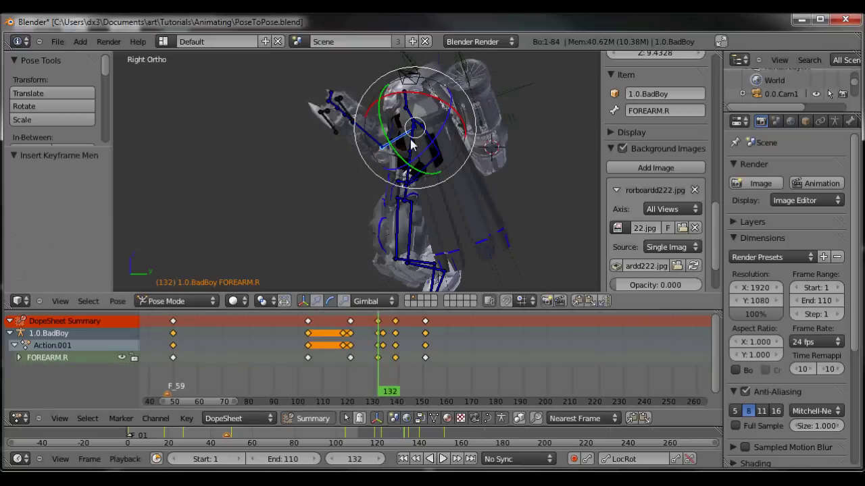
# Step: At frame 139, adjust the rotation of FOREARM.R and Bone.013 and keyframe the new arm pose
pyautogui.click(392, 326)
pyautogui.moveTo(392, 326); pyautogui.dragTo(397, 328)
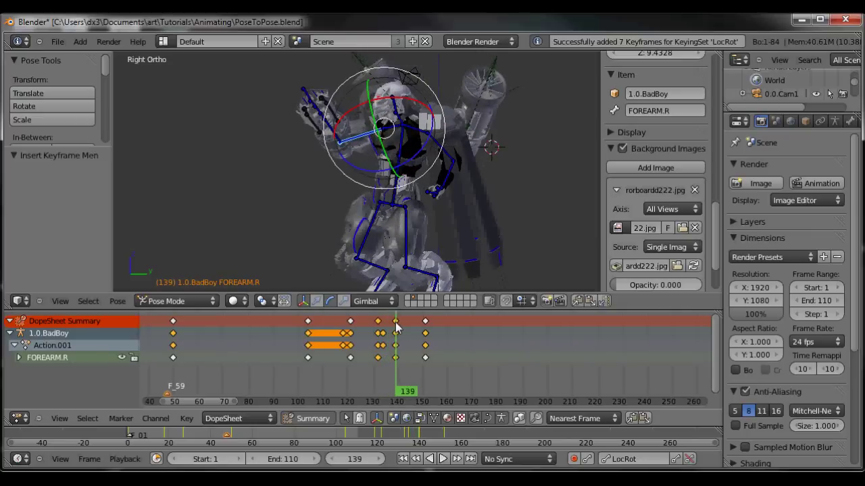
pyautogui.moveTo(360, 102); pyautogui.dragTo(350, 107)
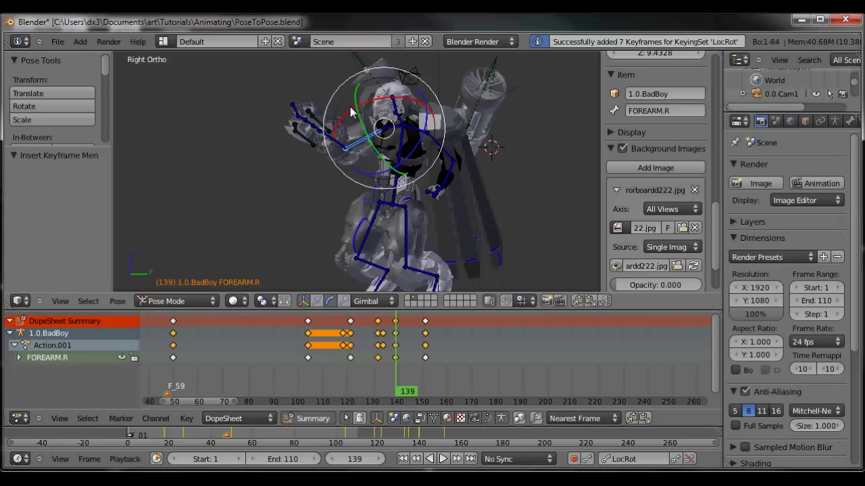
pyautogui.rightClick(348, 118)
pyautogui.press('r')
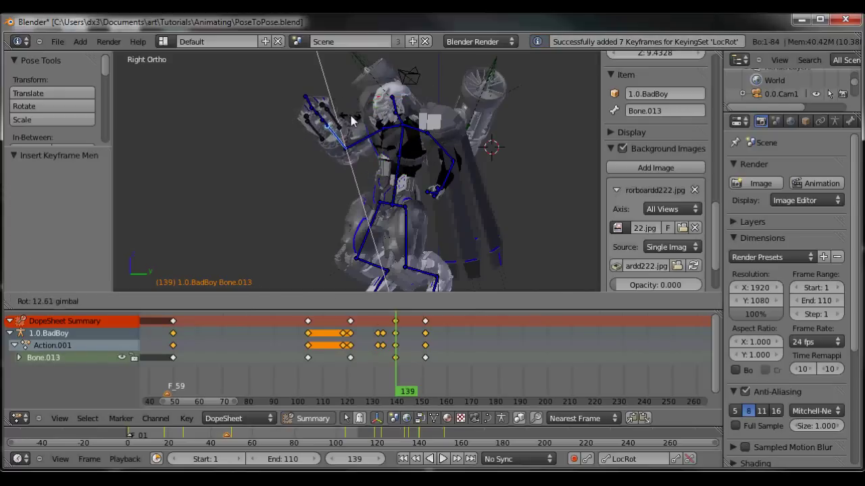
pyautogui.moveTo(351, 116); pyautogui.dragTo(352, 118)
pyautogui.press('i')
# Step: At frame 134, rotate Bone.013 slightly and insert a LocRot keyframe for it
pyautogui.moveTo(392, 331)
pyautogui.mouseDown()
pyautogui.moveTo(368, 330)
pyautogui.moveTo(383, 331)
pyautogui.mouseUp()
pyautogui.moveTo(382, 111); pyautogui.dragTo(373, 109)
pyautogui.press('i')
pyautogui.moveTo(386, 329); pyautogui.dragTo(383, 348)
pyautogui.scroll(4, 382, 349)
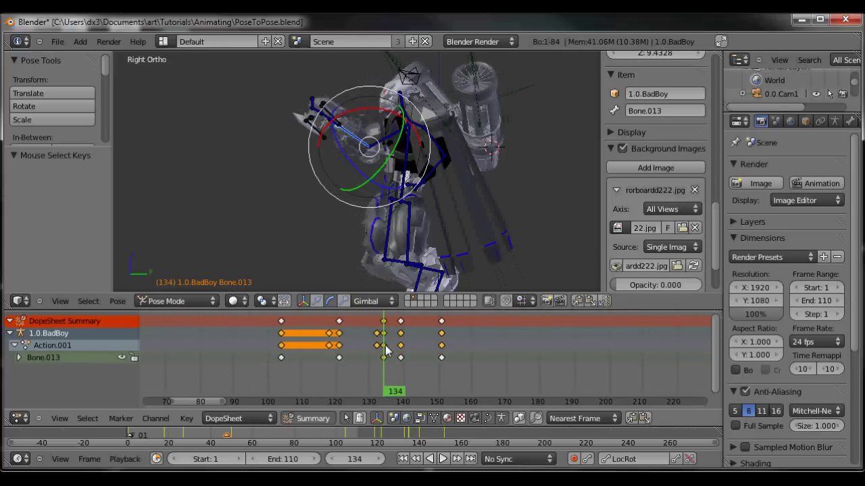
pyautogui.press('g')
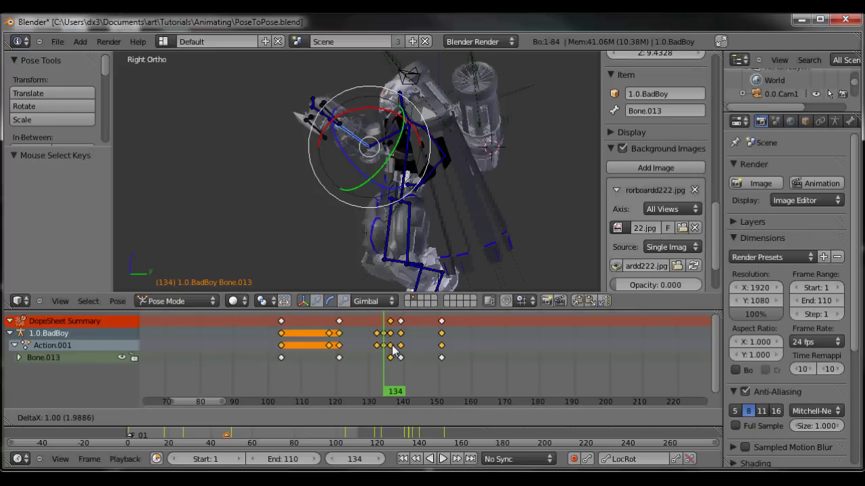
pyautogui.click(387, 356)
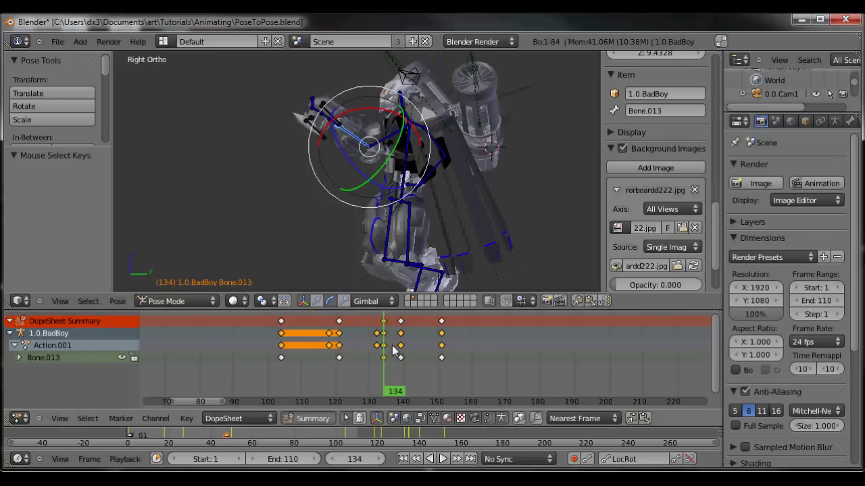
pyautogui.scroll(2, 385, 356)
# Step: Compare the arm bones' keys at frames 132 and 134, and shift Bone.013's frame 139 key to frame 142
pyautogui.moveTo(384, 355); pyautogui.dragTo(376, 352)
pyautogui.rightClick(394, 147)
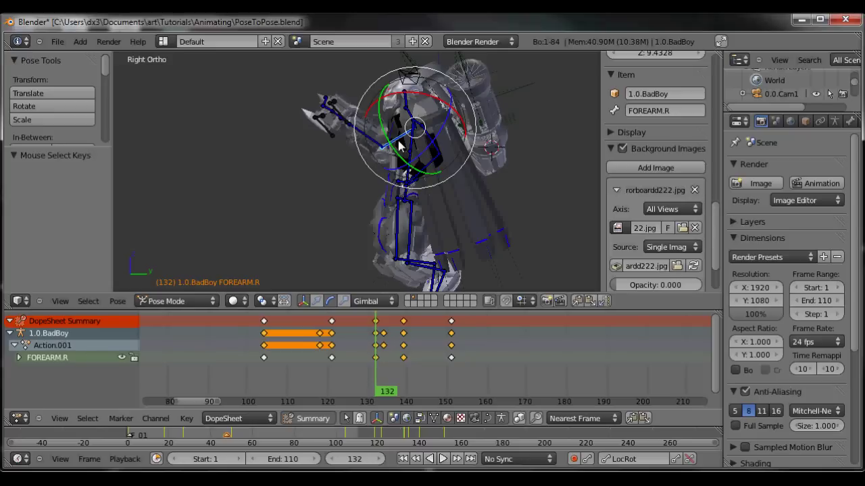
pyautogui.moveTo(377, 346)
pyautogui.mouseDown()
pyautogui.moveTo(414, 347)
pyautogui.moveTo(387, 348)
pyautogui.moveTo(418, 356)
pyautogui.moveTo(385, 356)
pyautogui.mouseUp()
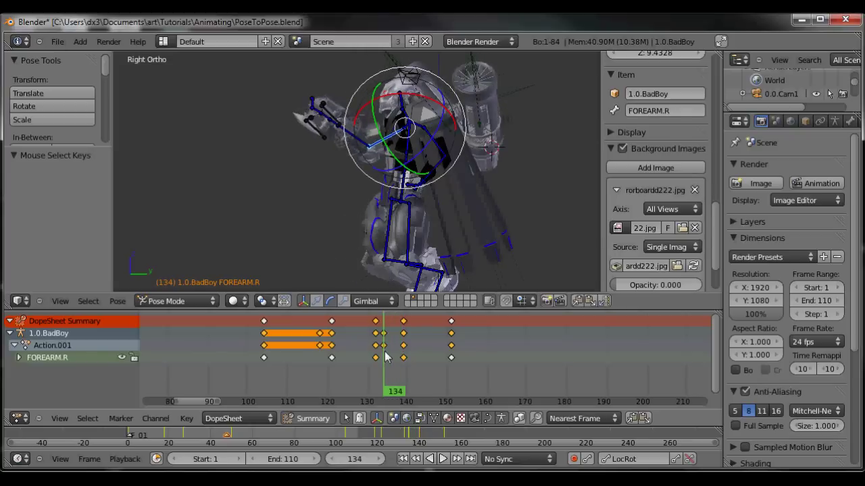
pyautogui.rightClick(367, 160)
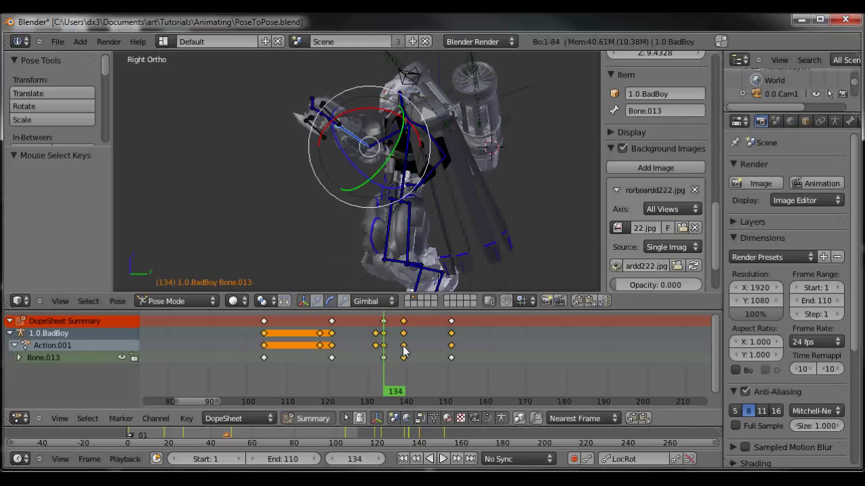
pyautogui.press('g')
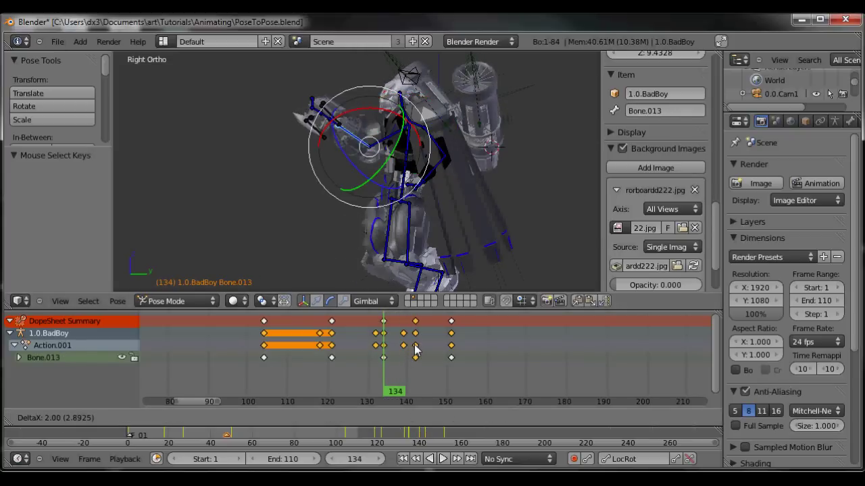
pyautogui.click(415, 348)
# Step: With both arm bones selected, move Bone.013's frame 134 key to frame 132 and its frame 142 key to frame 139
pyautogui.moveTo(431, 363); pyautogui.dragTo(370, 366)
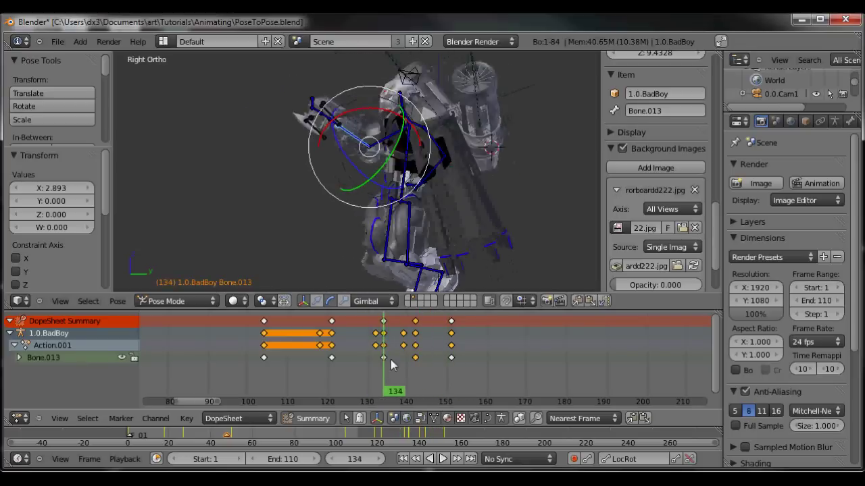
pyautogui.moveTo(426, 350)
pyautogui.mouseDown()
pyautogui.moveTo(450, 348)
pyautogui.moveTo(410, 351)
pyautogui.mouseUp()
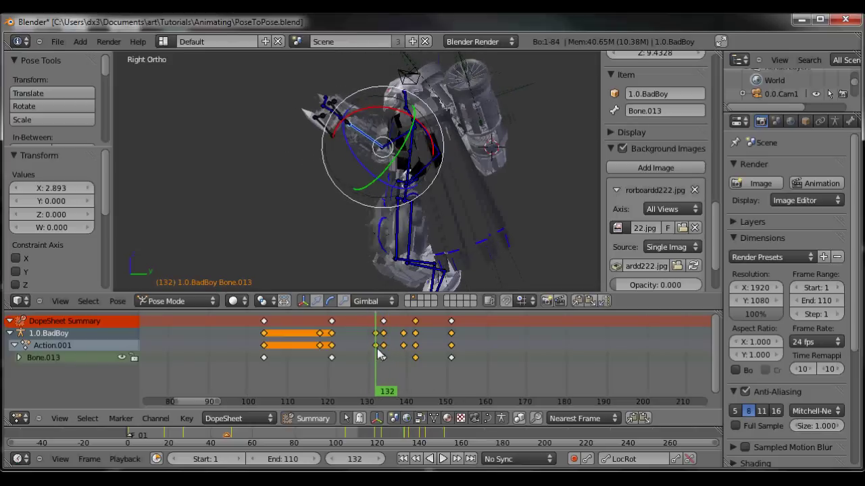
pyautogui.moveTo(381, 356); pyautogui.dragTo(428, 346)
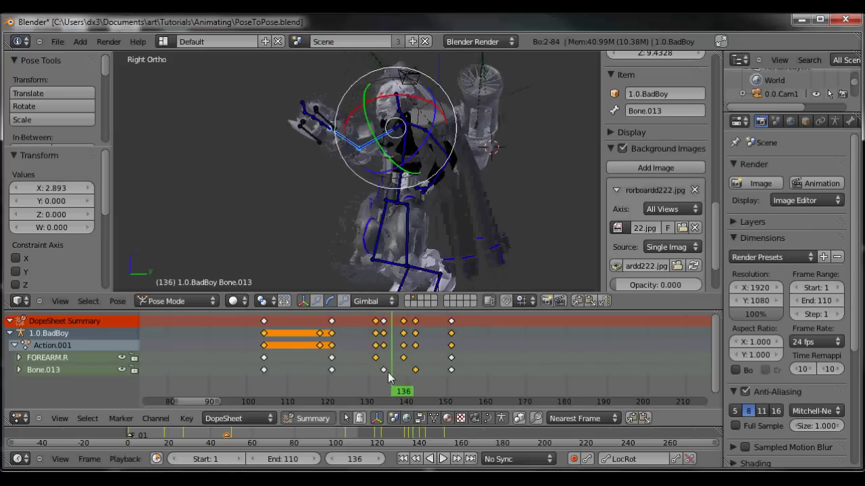
pyautogui.click(383, 370)
pyautogui.press('g')
pyautogui.click(376, 370)
pyautogui.rightClick(416, 370)
pyautogui.press('g')
pyautogui.click(402, 370)
# Step: At frame 132, rotate FOREARM.R around X to lower the upper arm, and keyframe it
pyautogui.moveTo(360, 373)
pyautogui.mouseDown()
pyautogui.moveTo(451, 374)
pyautogui.moveTo(360, 380)
pyautogui.mouseUp()
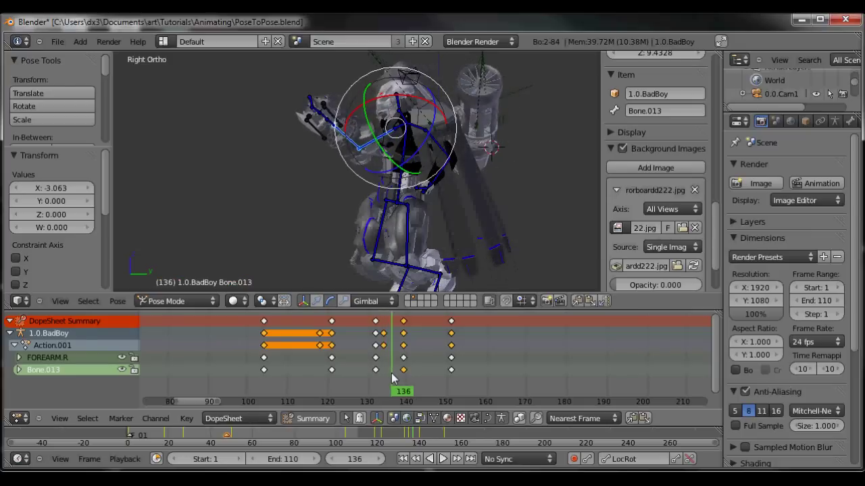
pyautogui.rightClick(395, 144)
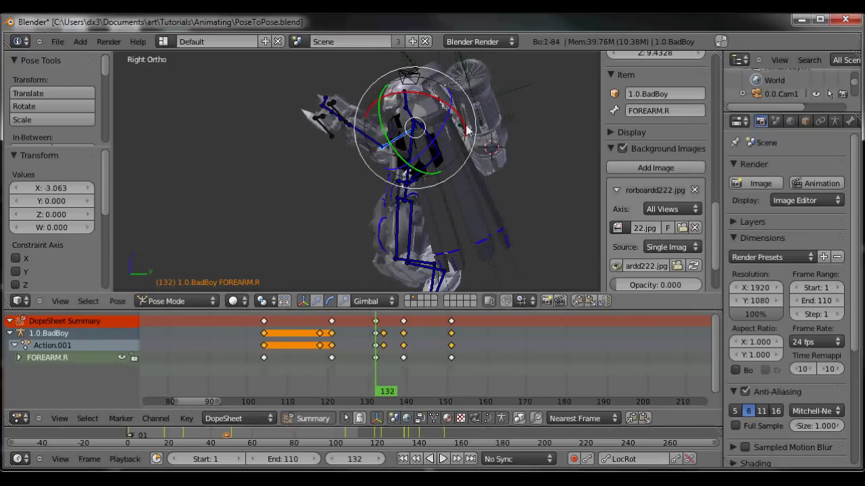
pyautogui.moveTo(466, 126); pyautogui.dragTo(456, 113)
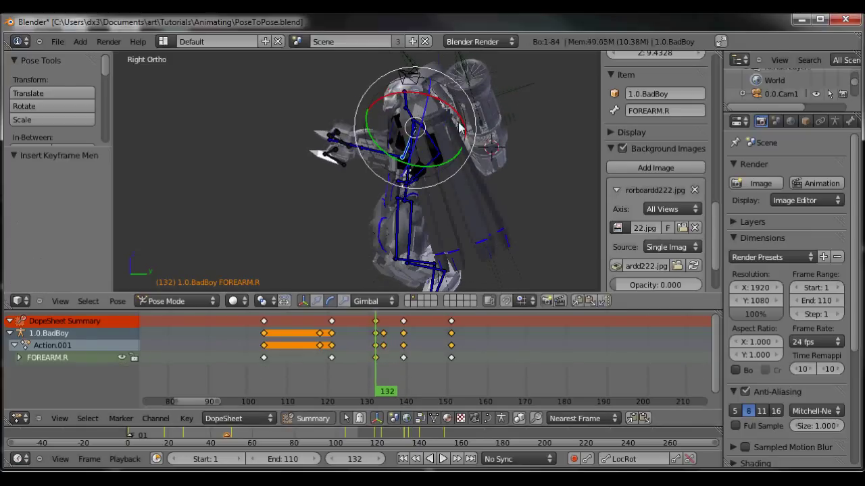
# Step: Copy FOREARM.R's pose from frame 132, paste it at frame 121, and insert a LocRot keyframe there
pyautogui.moveTo(384, 363); pyautogui.dragTo(333, 370)
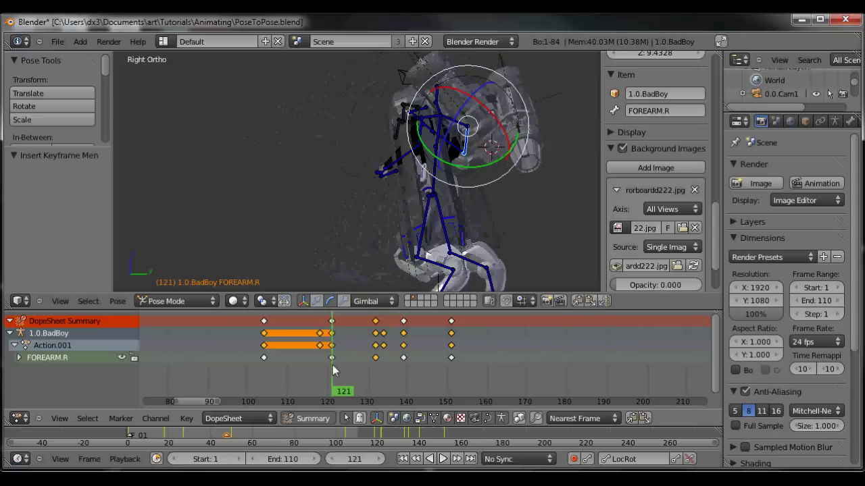
pyautogui.click(375, 367)
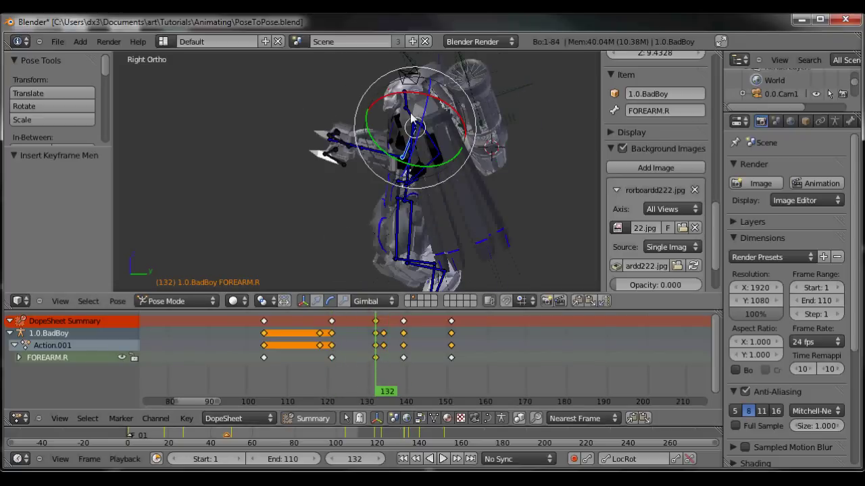
pyautogui.click(332, 356)
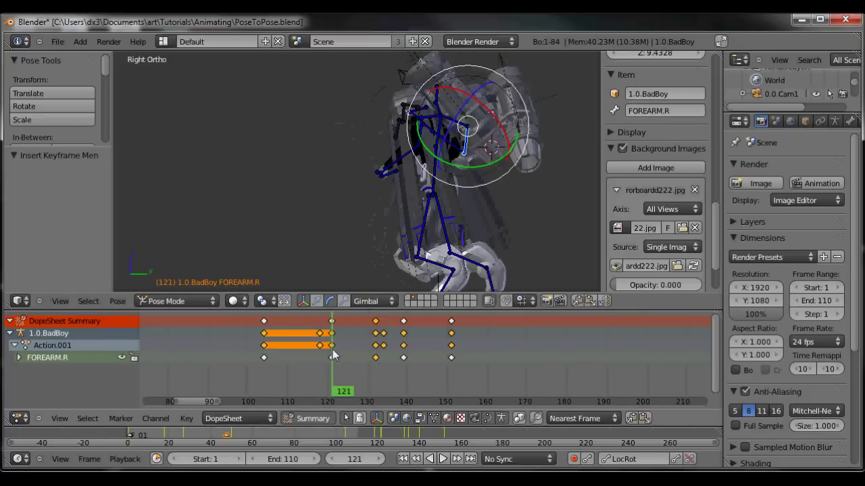
pyautogui.hotkey('ctrl', 'v')
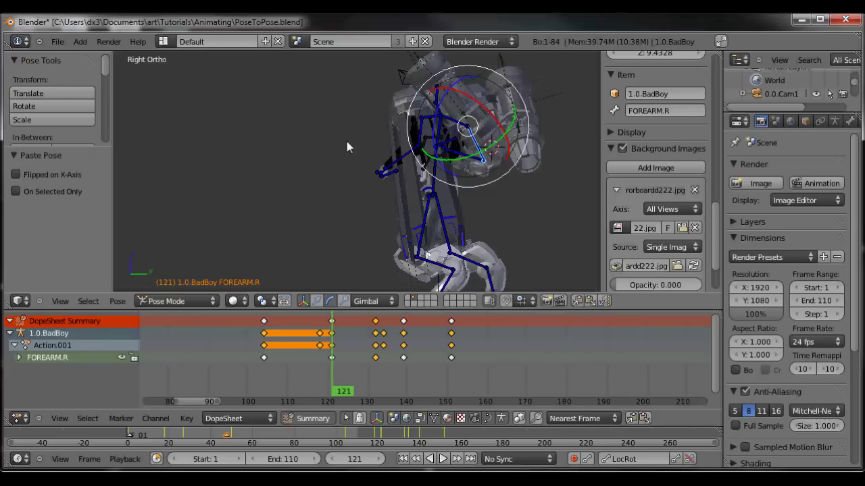
pyautogui.moveTo(331, 360)
pyautogui.mouseDown()
pyautogui.moveTo(347, 363)
pyautogui.moveTo(335, 361)
pyautogui.mouseUp()
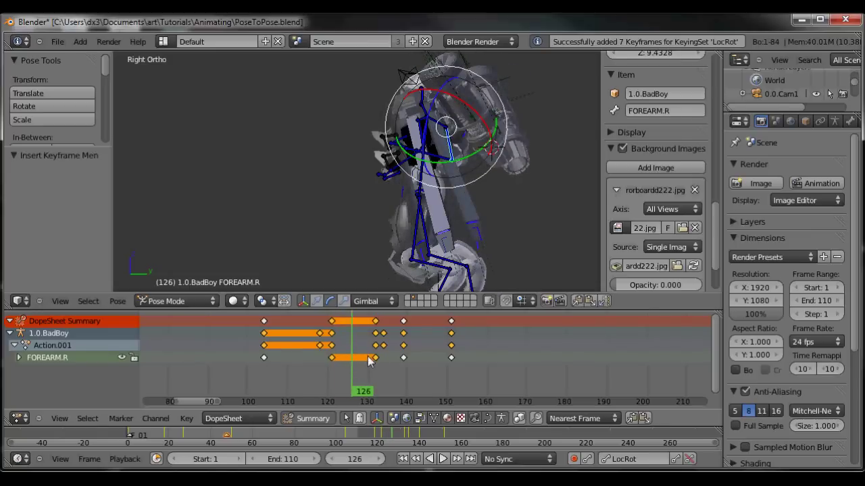
# Step: At frame 132, rotate FOREARM.R slightly around X, insert a LocRot keyframe, and scrub back to frame 106 to check the arm motion
pyautogui.moveTo(325, 360); pyautogui.dragTo(375, 367)
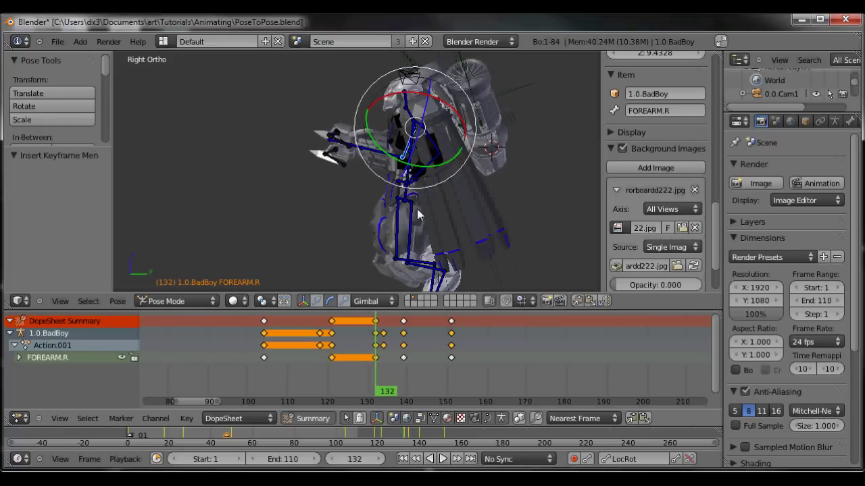
pyautogui.moveTo(456, 111); pyautogui.dragTo(443, 104)
pyautogui.press('i')
pyautogui.moveTo(365, 366); pyautogui.dragTo(326, 320)
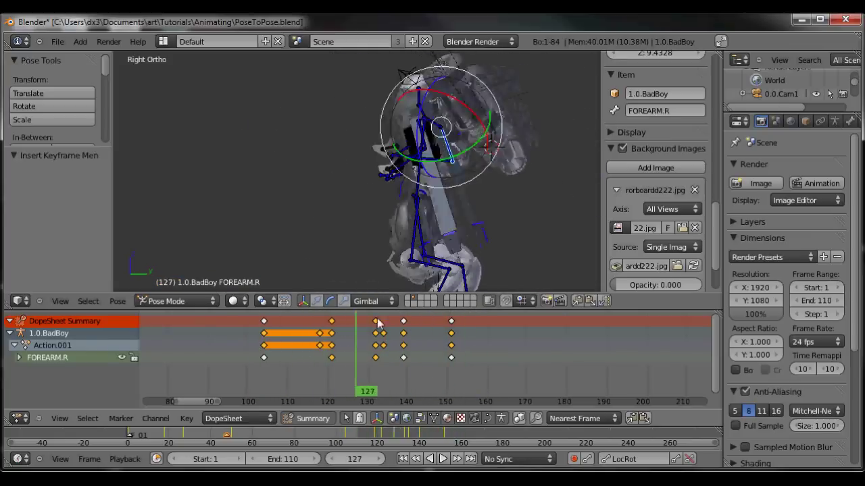
pyautogui.moveTo(416, 320); pyautogui.dragTo(271, 323)
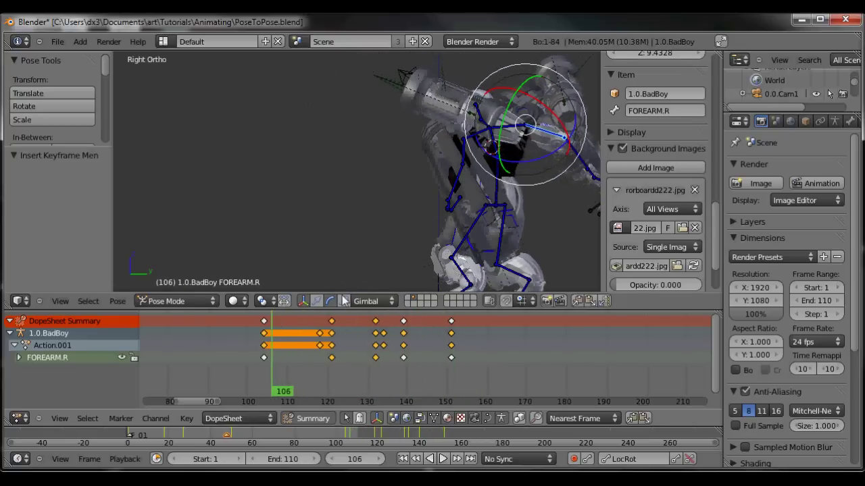